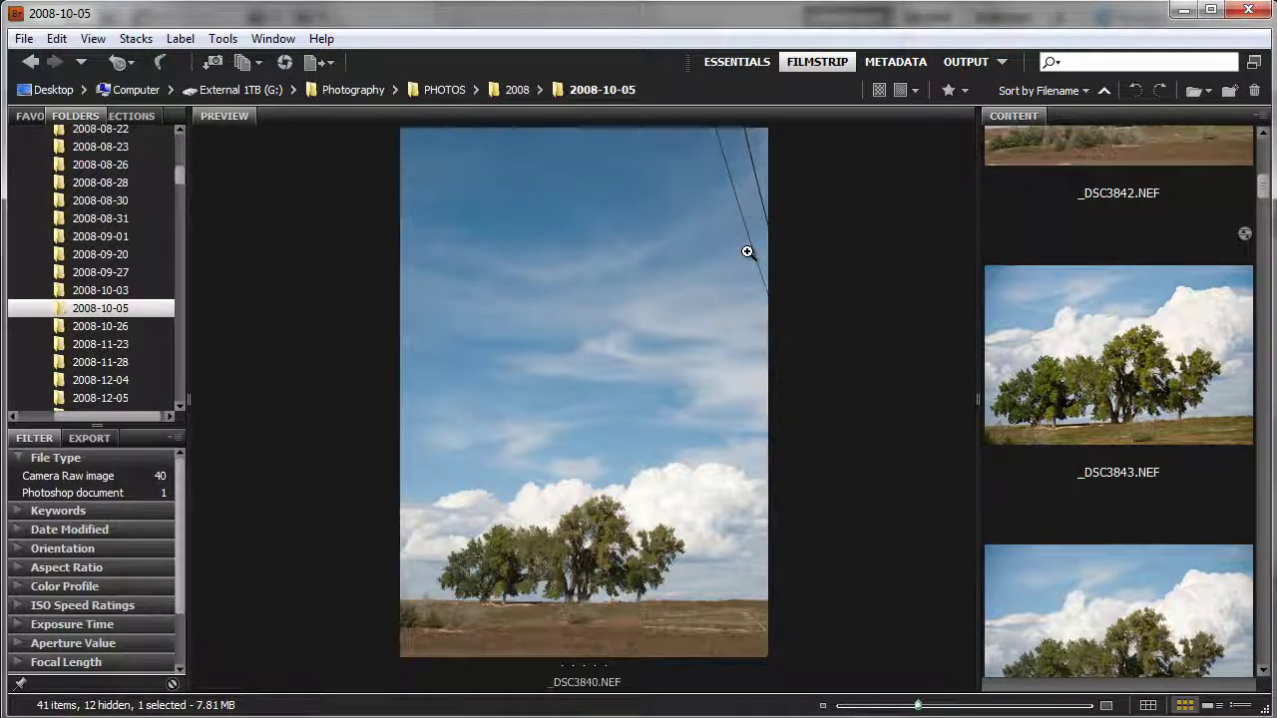
Open _DSC3840.NEF in Camera Raw, set Recovery to 9, and send the image to Photoshop
click(284, 62)
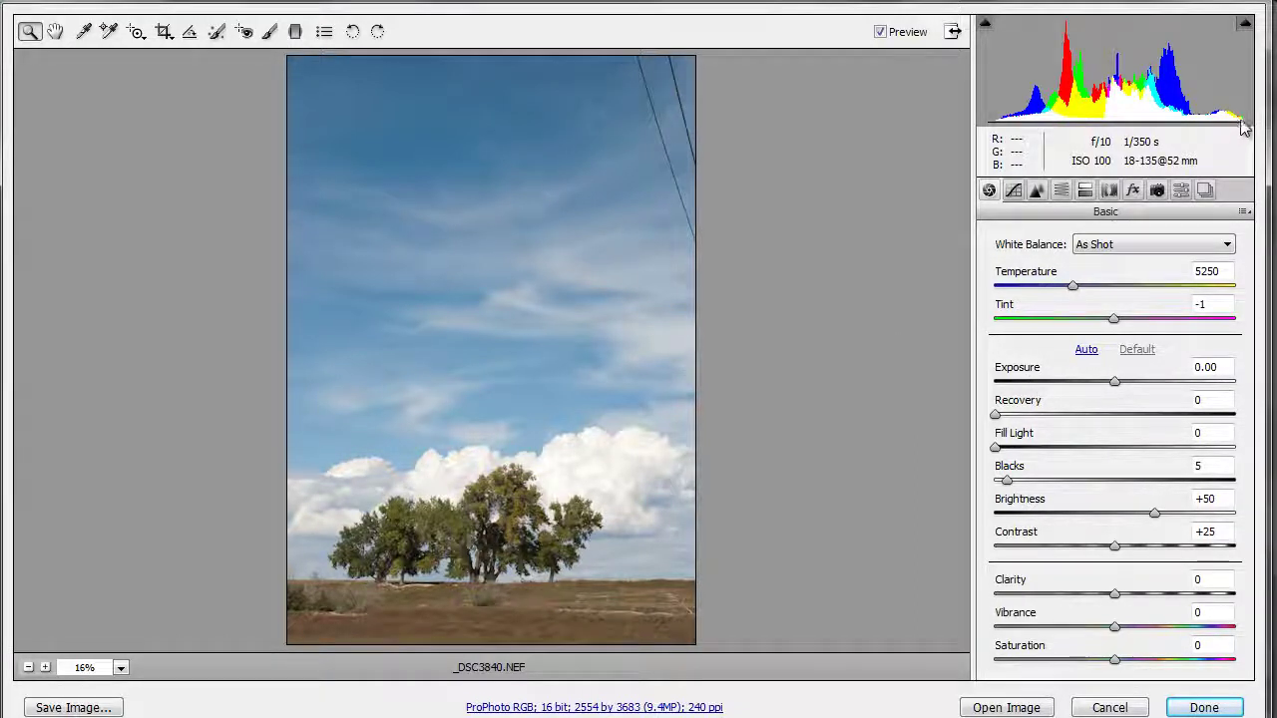
click(1017, 415)
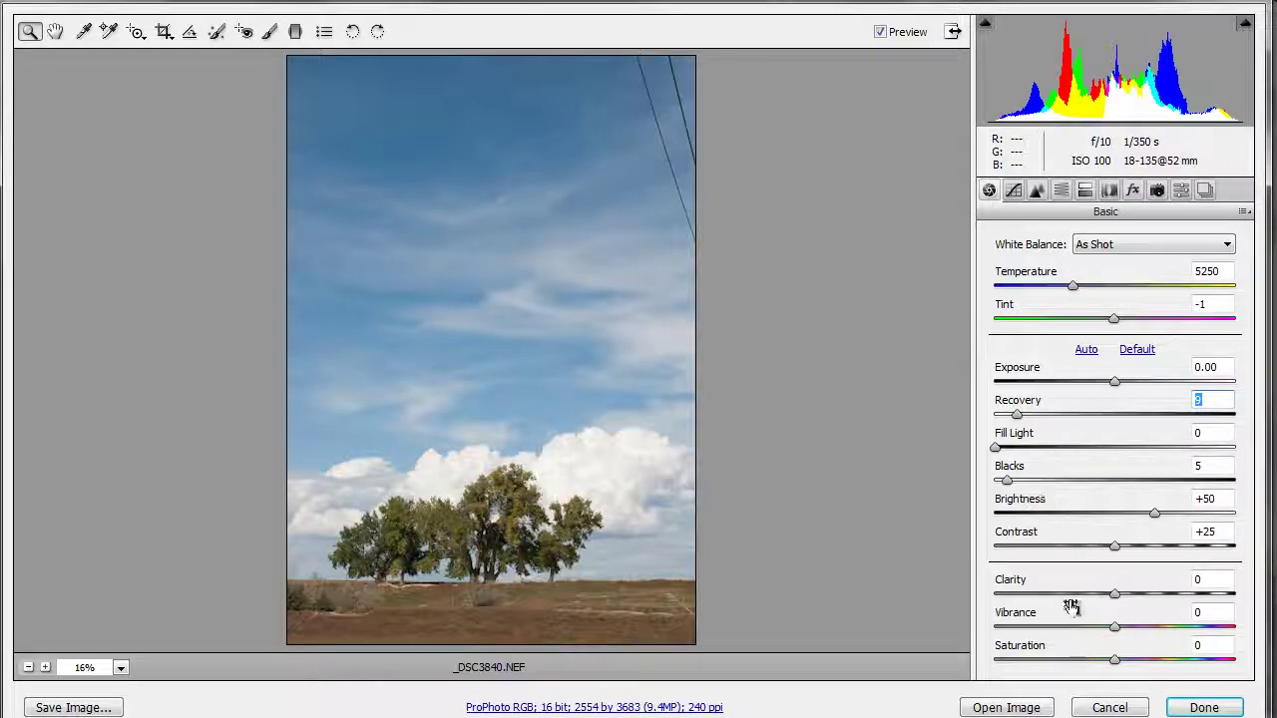
click(1005, 707)
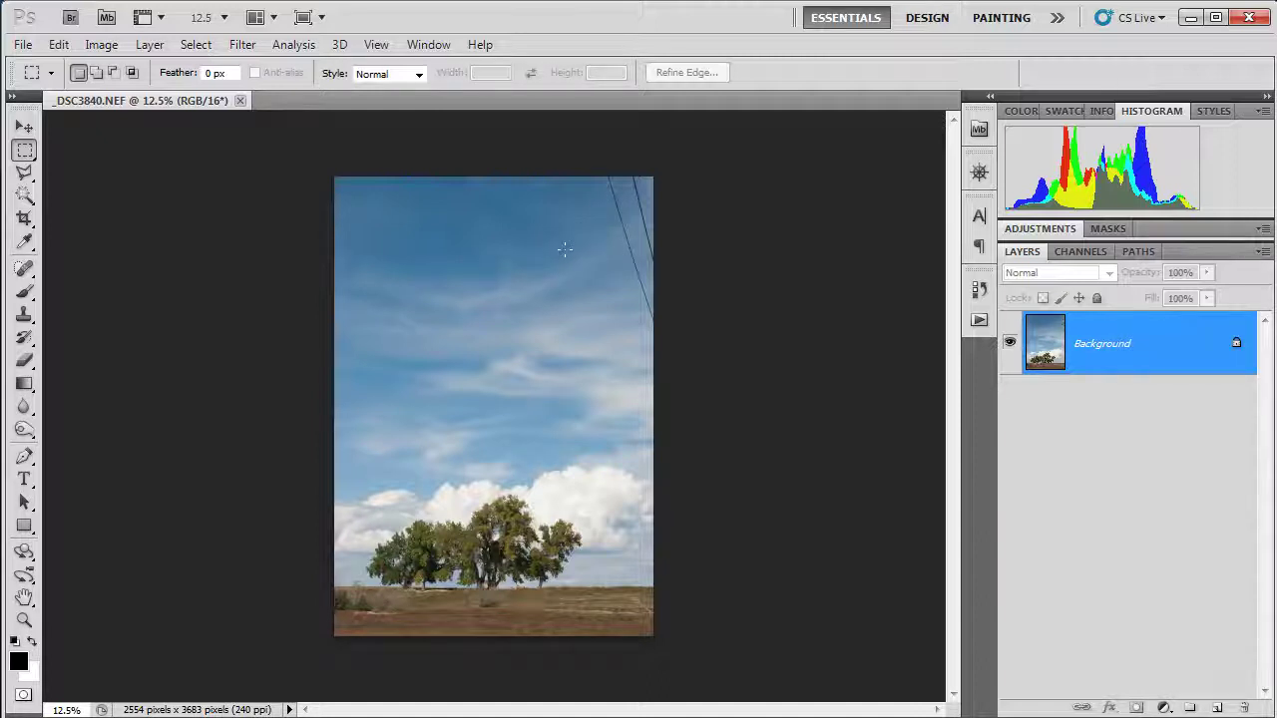
Remove the longer, thinner power line from the upper sky using a size 90 Healing Brush sampled from the adjacent clear sky
key(ctrl+plus)
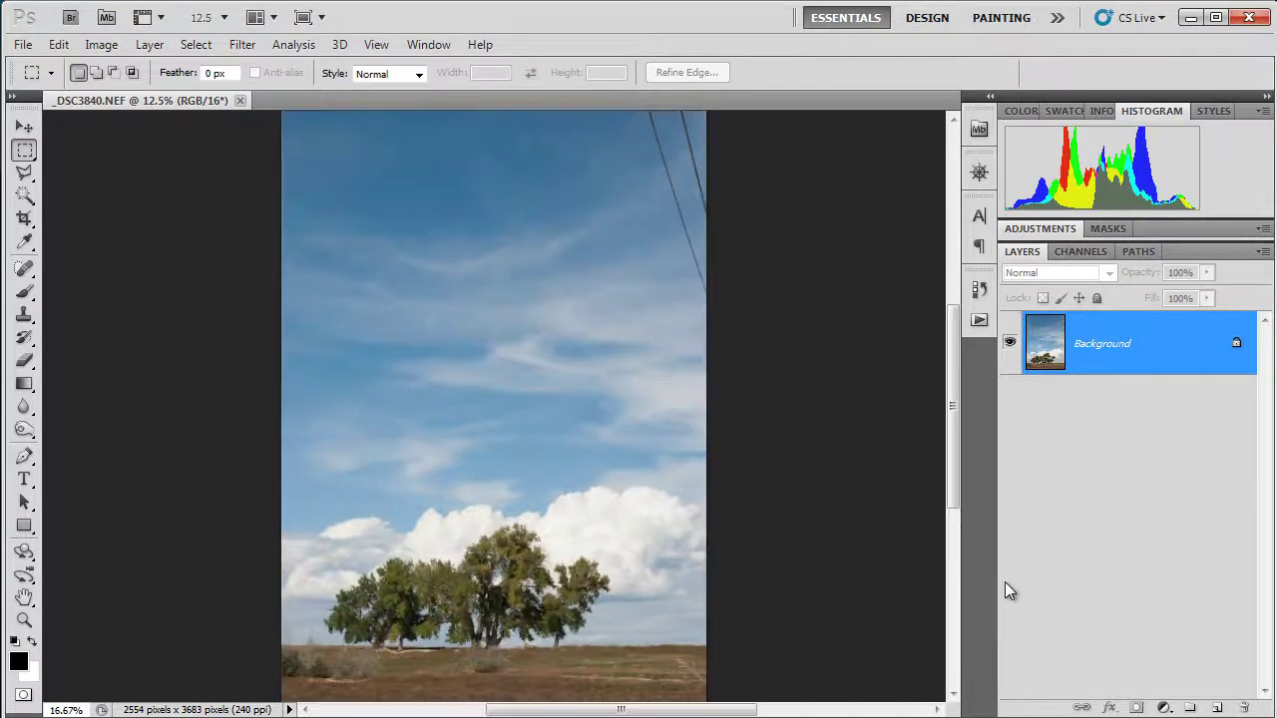
key(ctrl+plus)
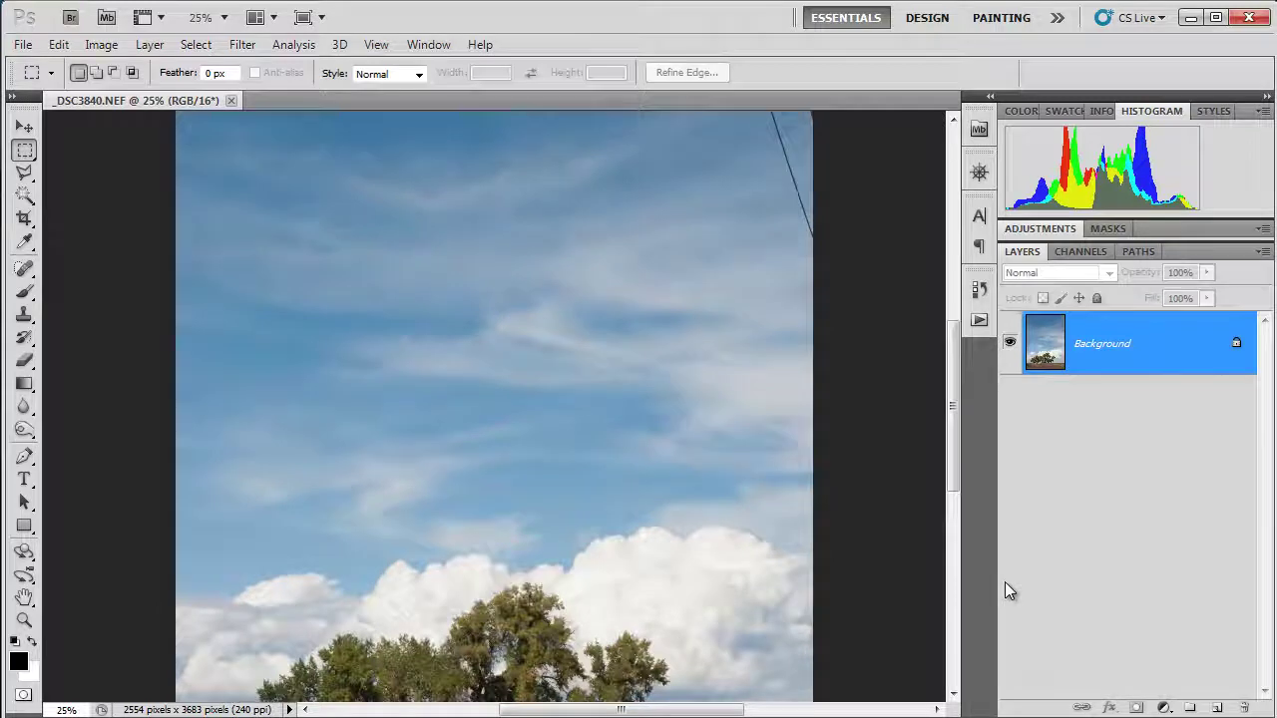
key(ctrl+plus)
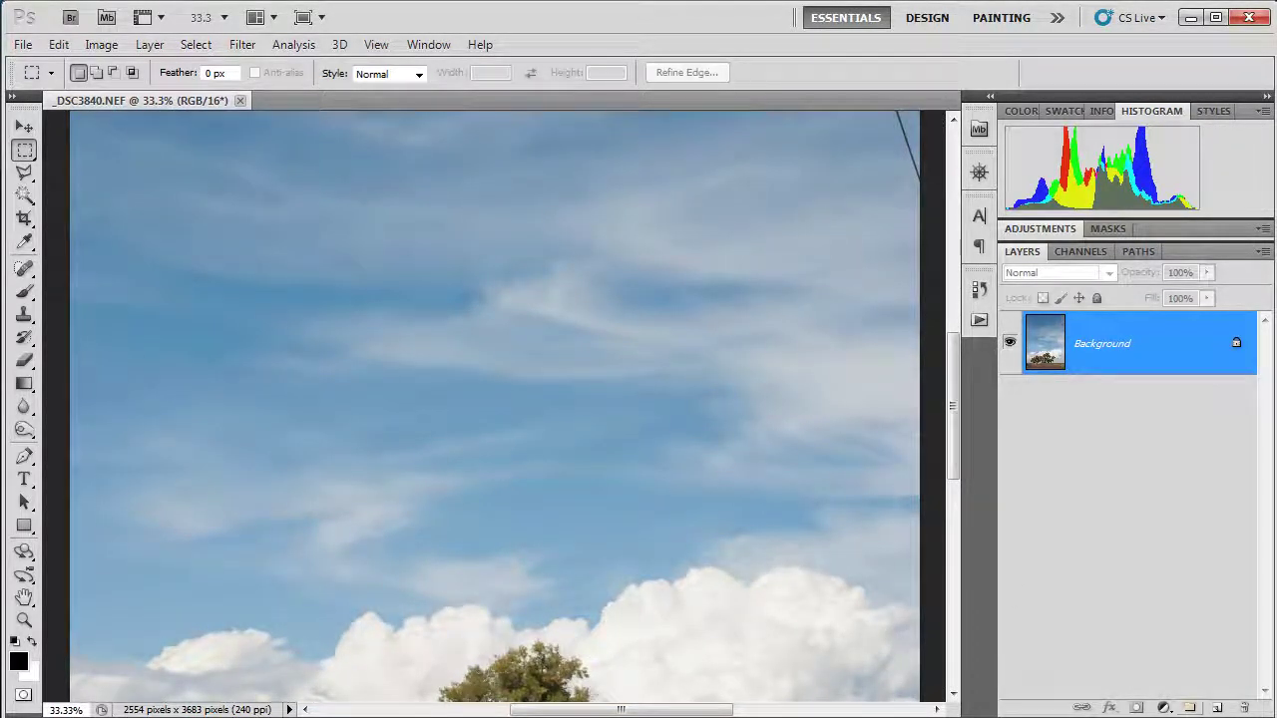
drag(953, 413, 954, 322)
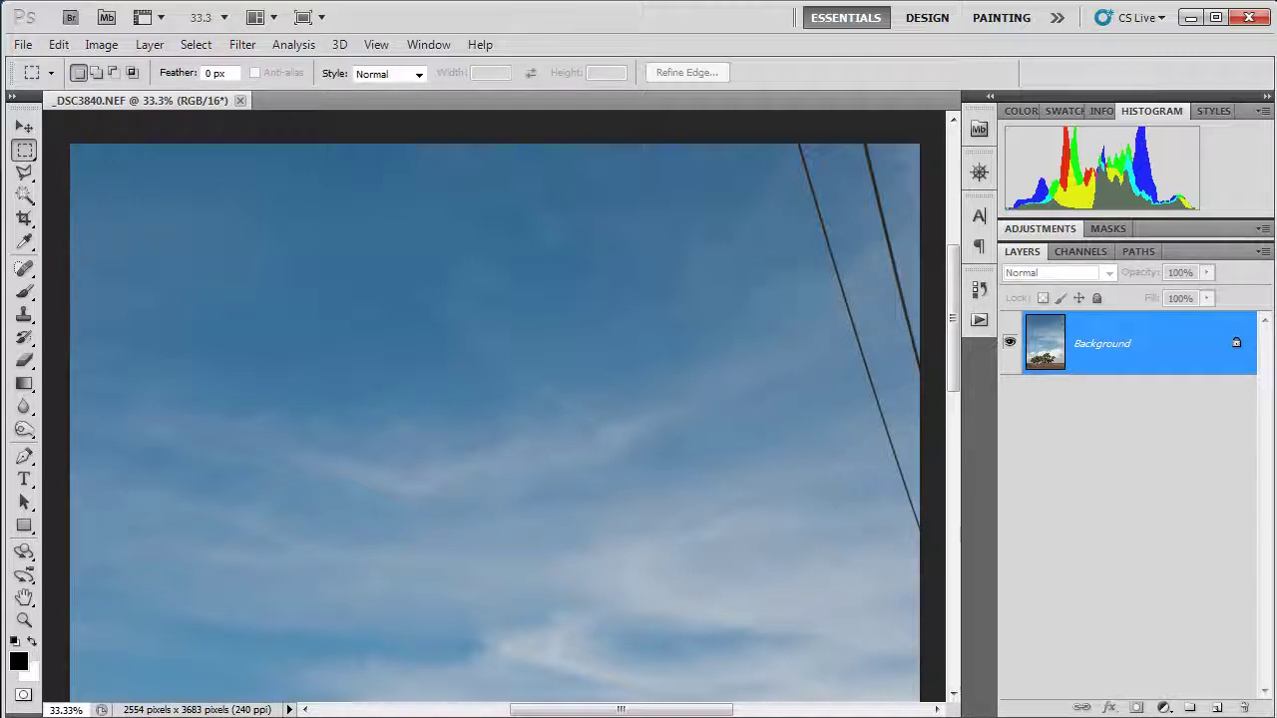
click(24, 268)
click(110, 286)
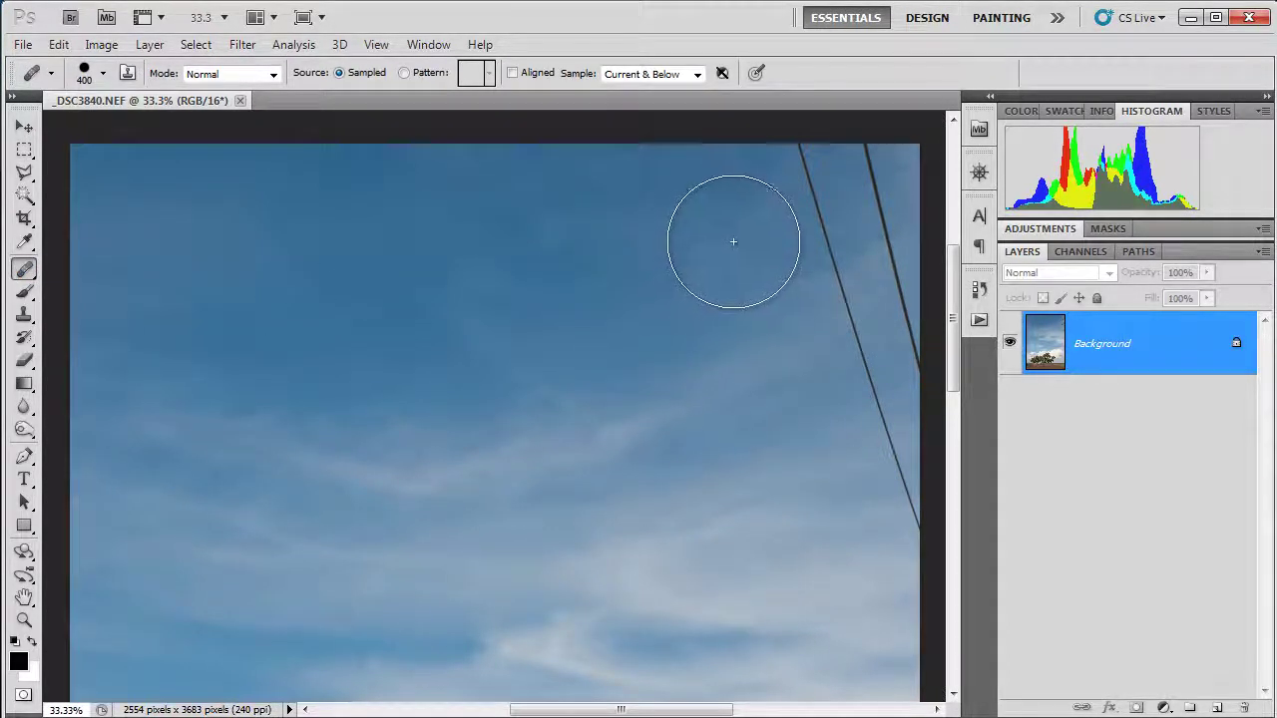
key(bracketleft)
key(bracketleft)
key(bracketleft)
key(bracketleft)
key(bracketleft)
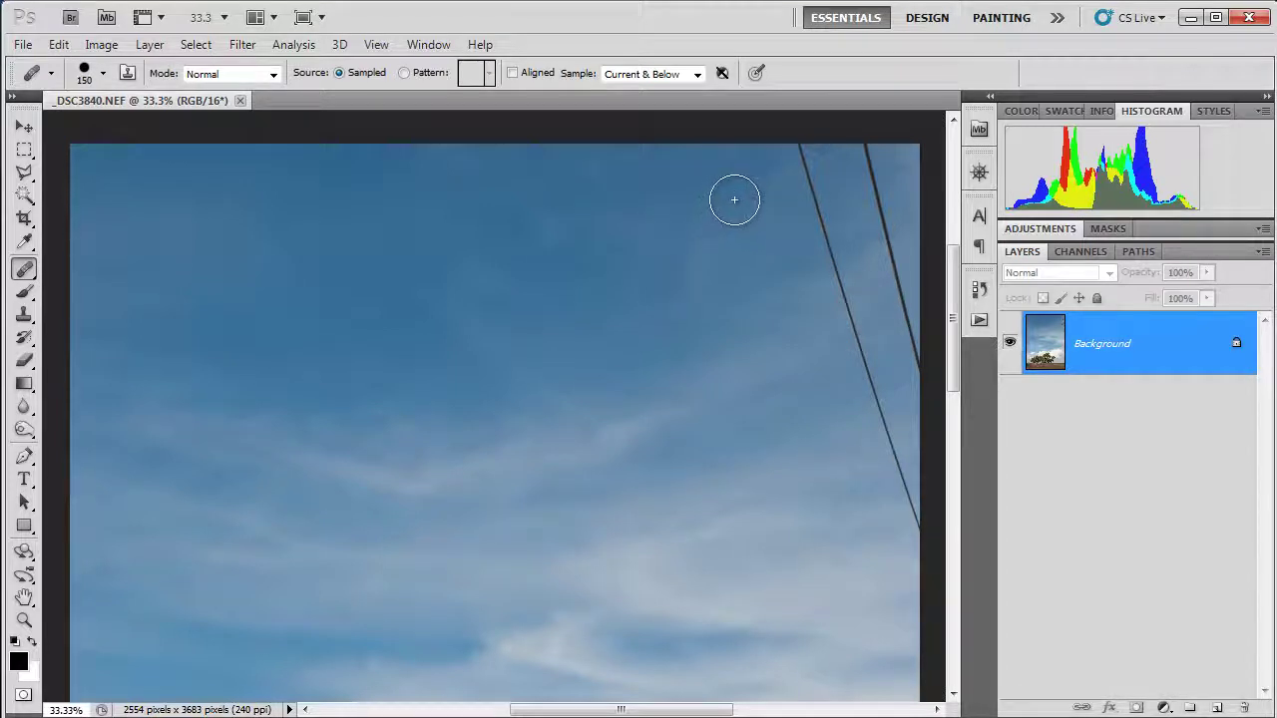
key(bracketleft)
key(bracketleft)
key(bracketleft)
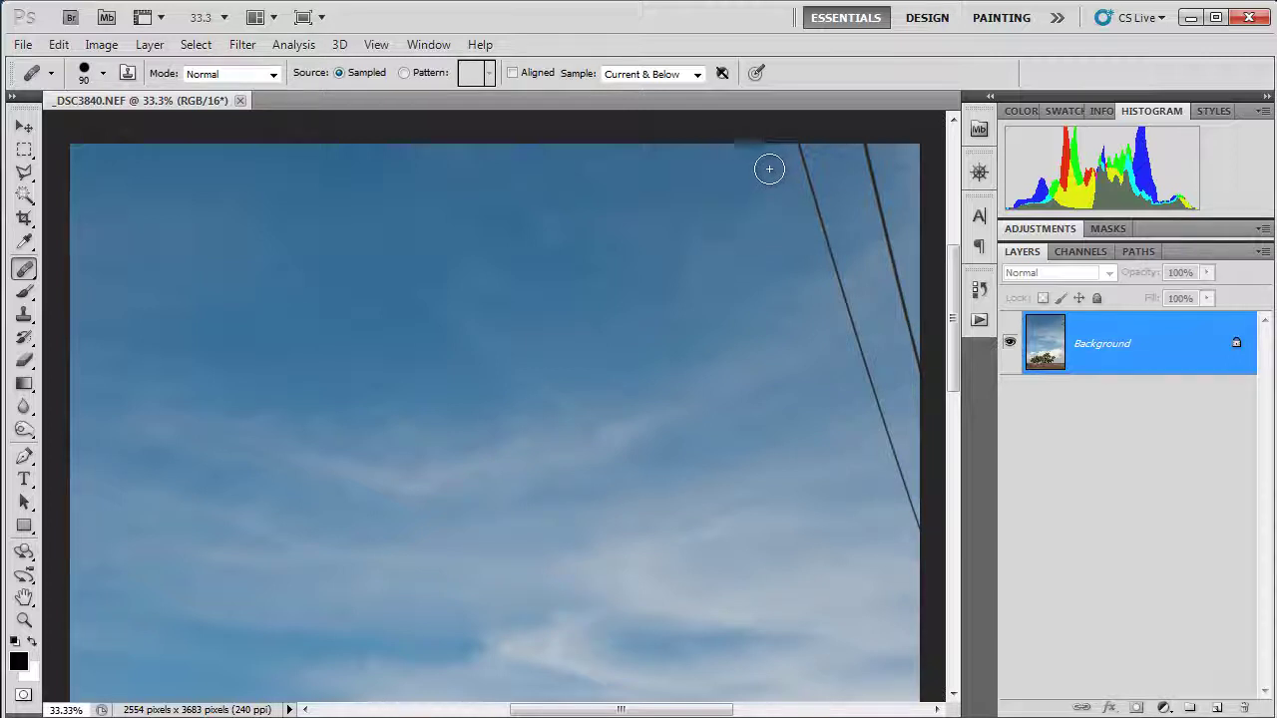
alt+click(768, 171)
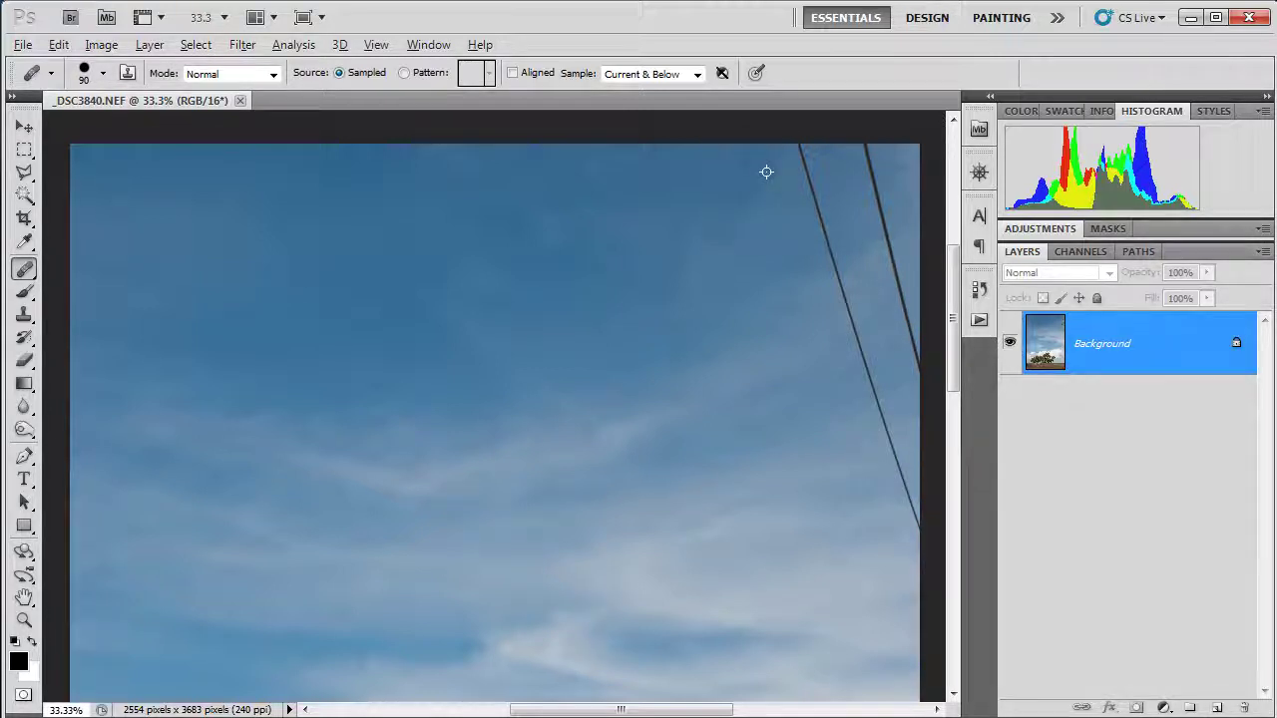
mouse_move(785, 171)
mouse_down()
mouse_move(806, 163)
mouse_move(802, 151)
mouse_move(928, 557)
mouse_up()
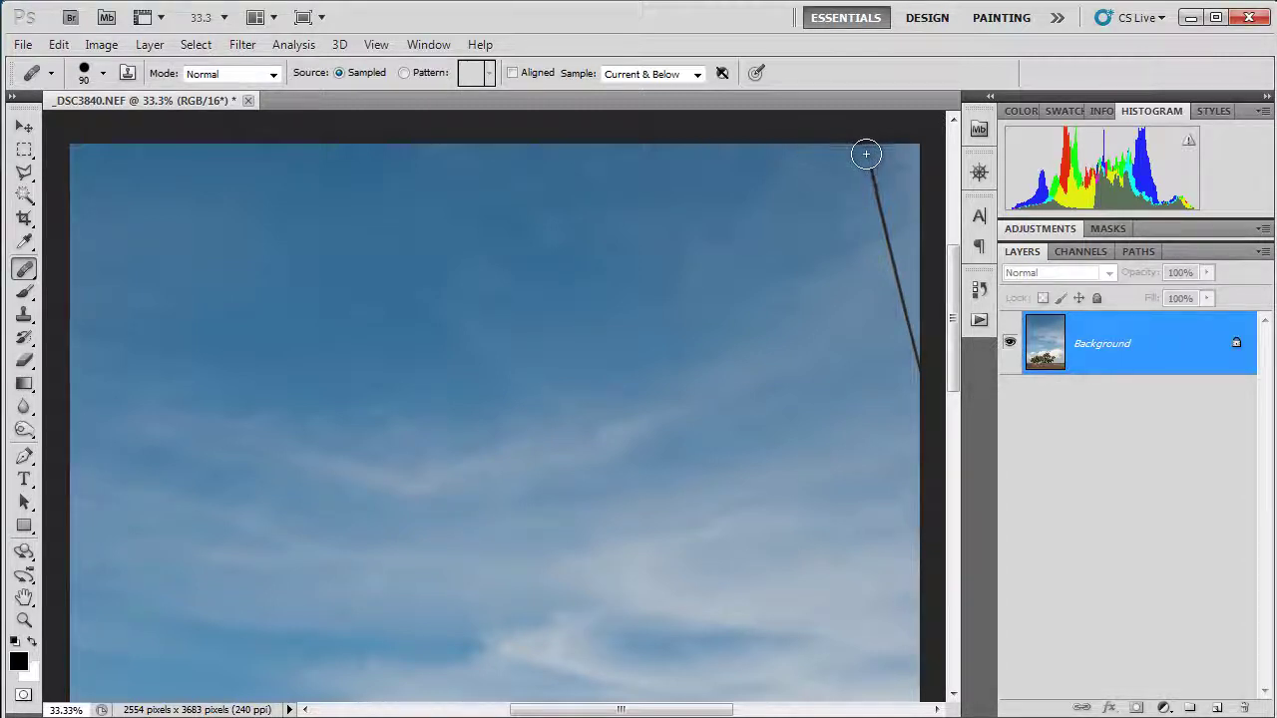
Heal away the remaining thicker power line near the photo's edge and touch up the leftover blemish where it ended
drag(866, 152, 867, 166)
click(872, 189)
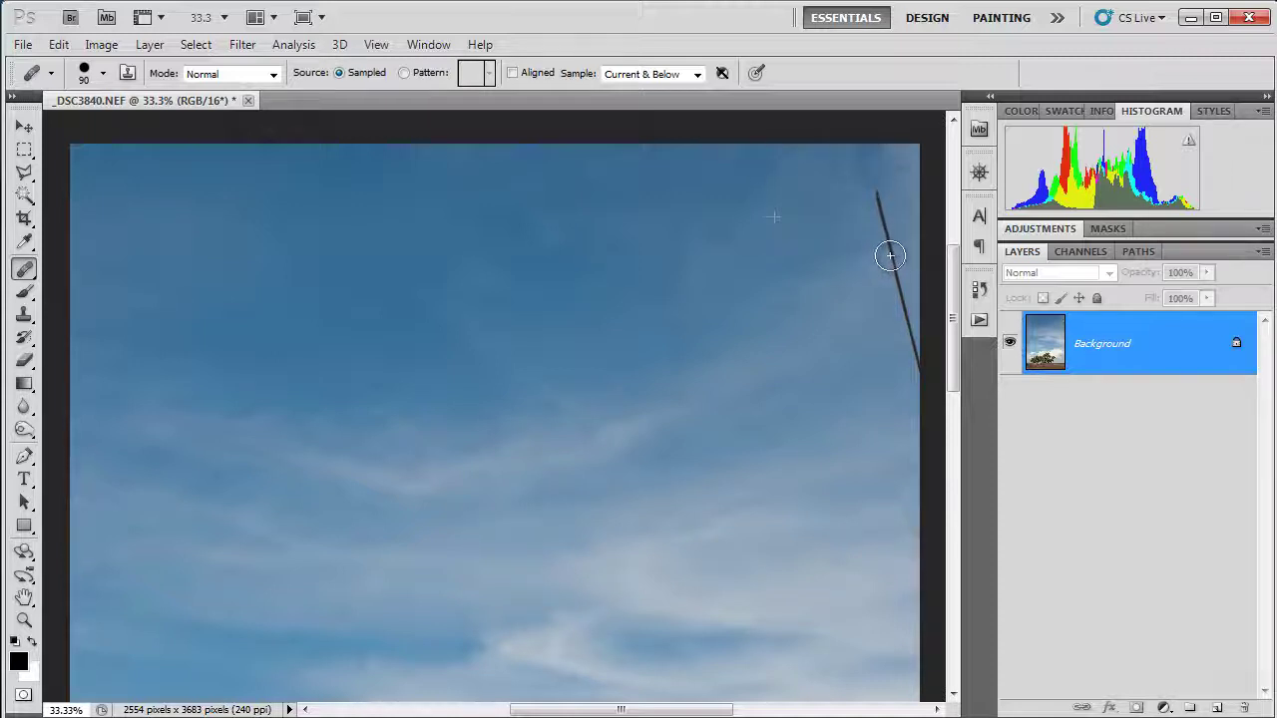
drag(895, 271, 923, 389)
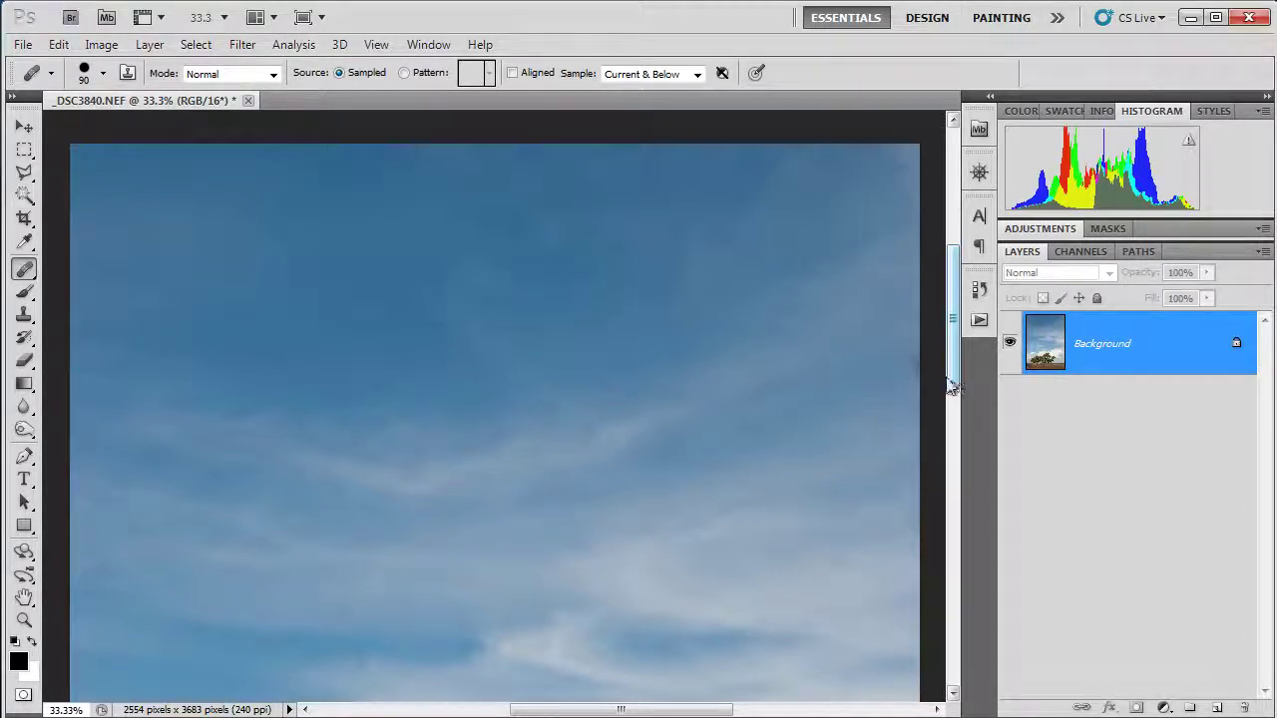
drag(915, 354, 918, 374)
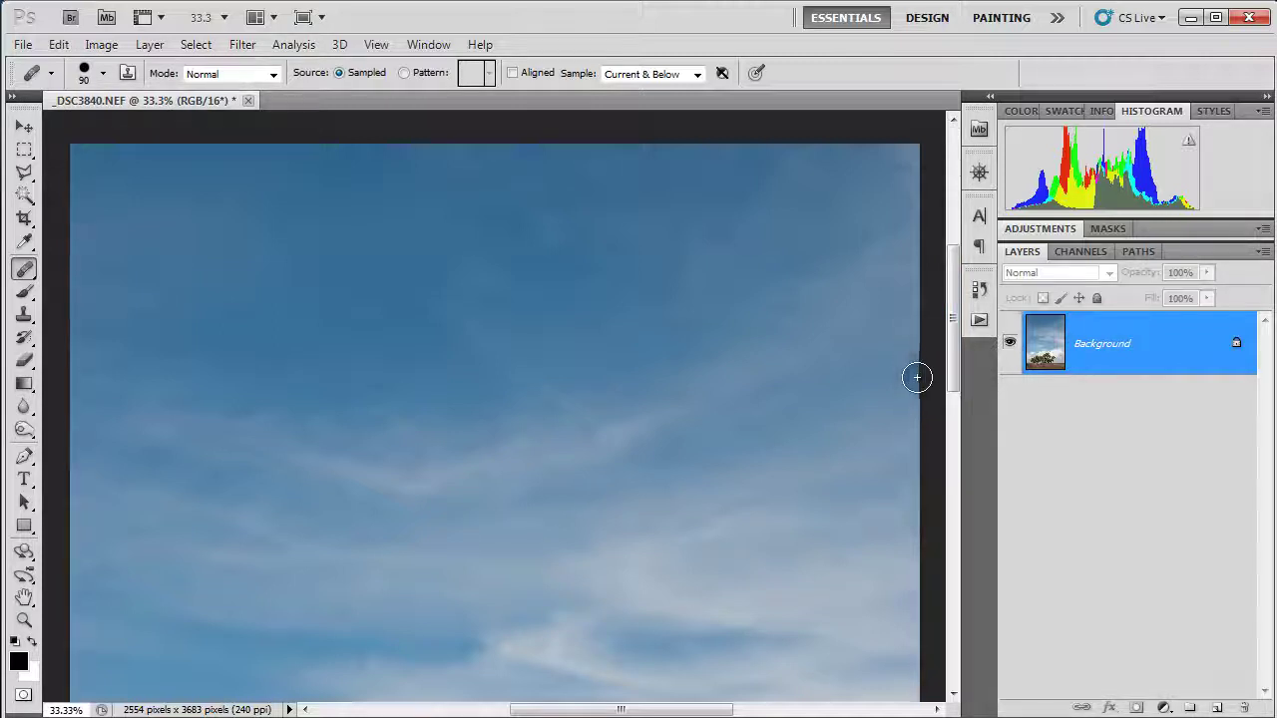
drag(785, 347, 879, 385)
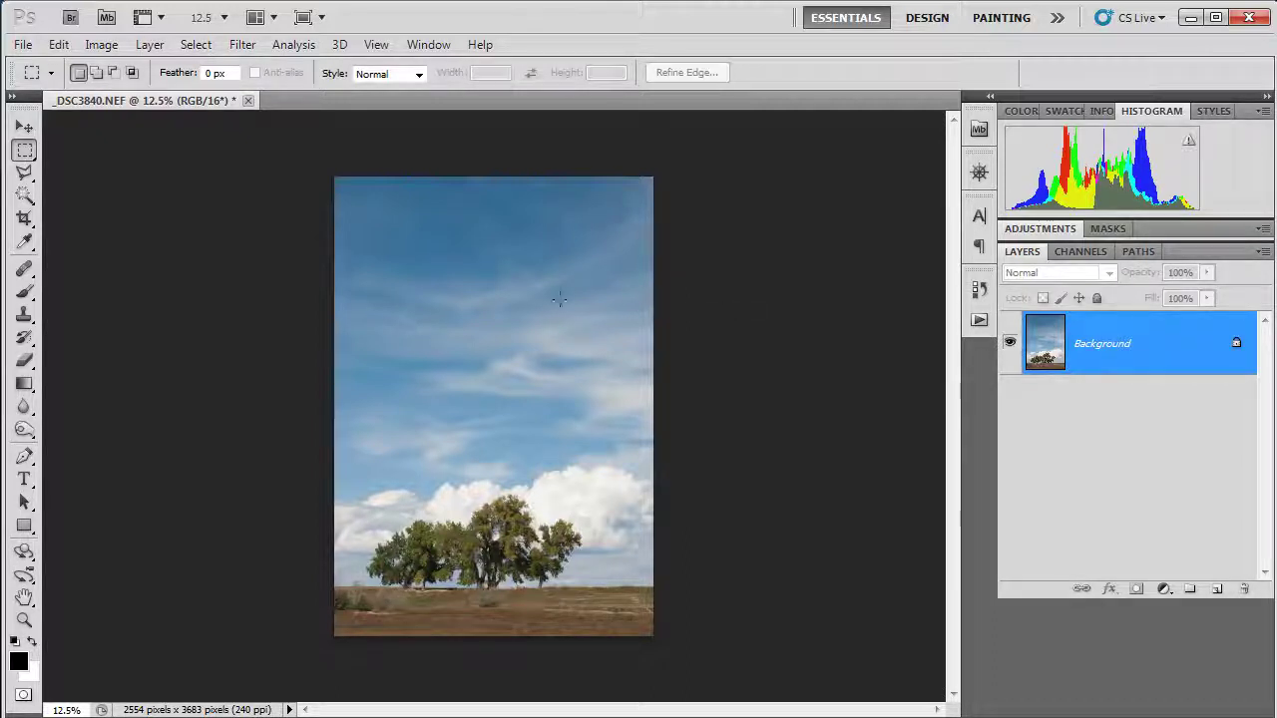
Add a Black & White adjustment layer above the photo and apply the Red Filter preset
click(1165, 590)
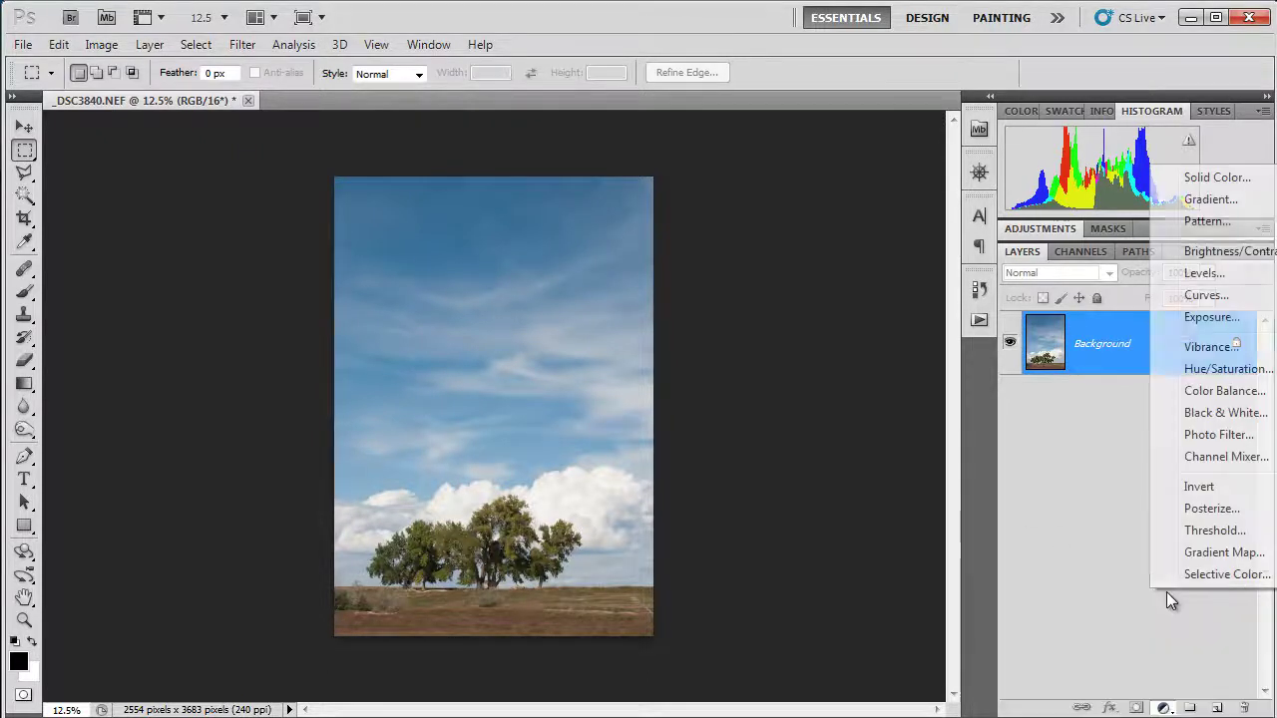
click(1212, 413)
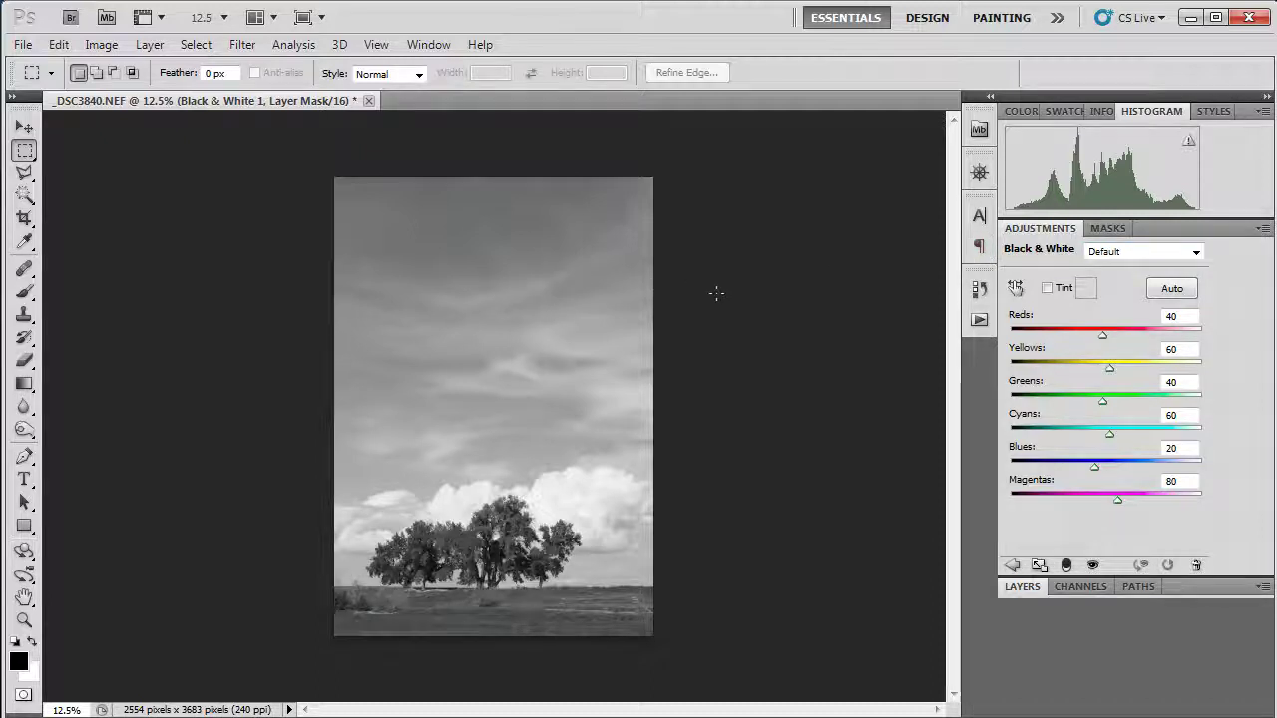
click(1197, 256)
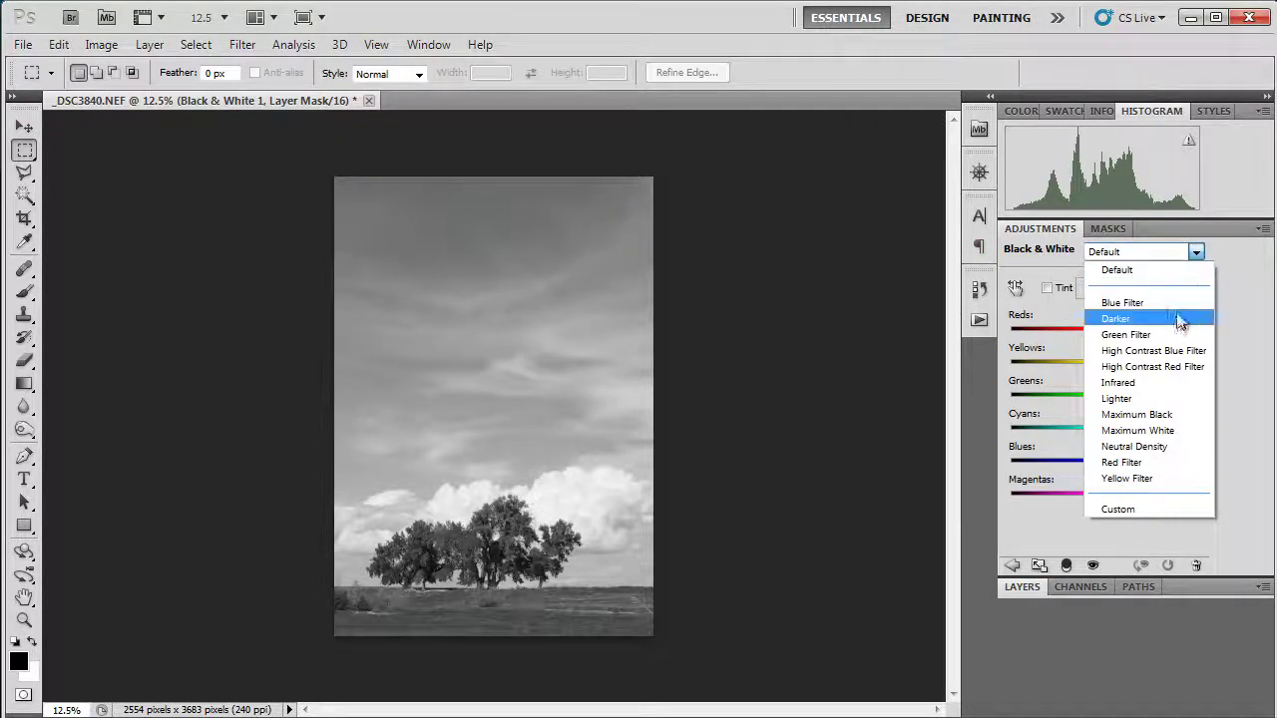
click(1162, 461)
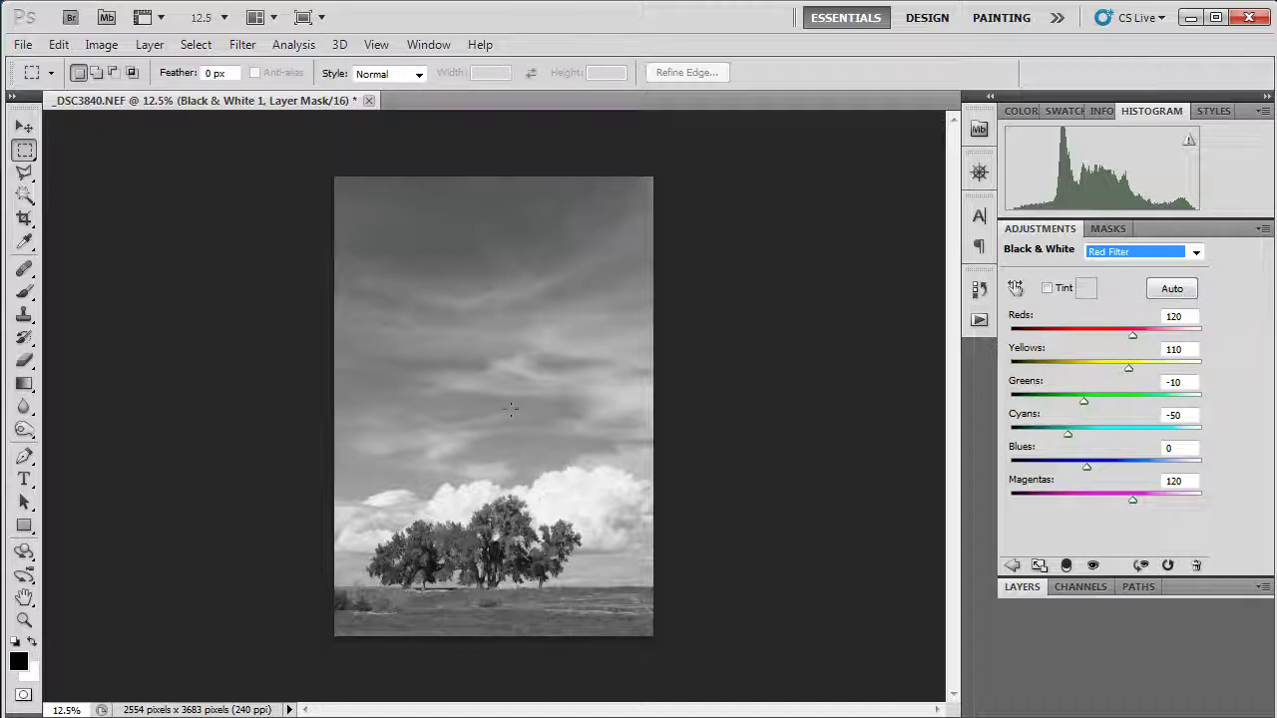
Apply the High Contrast Red Filter preset to the Black & White adjustment, comparing it with the Default preset
click(1196, 255)
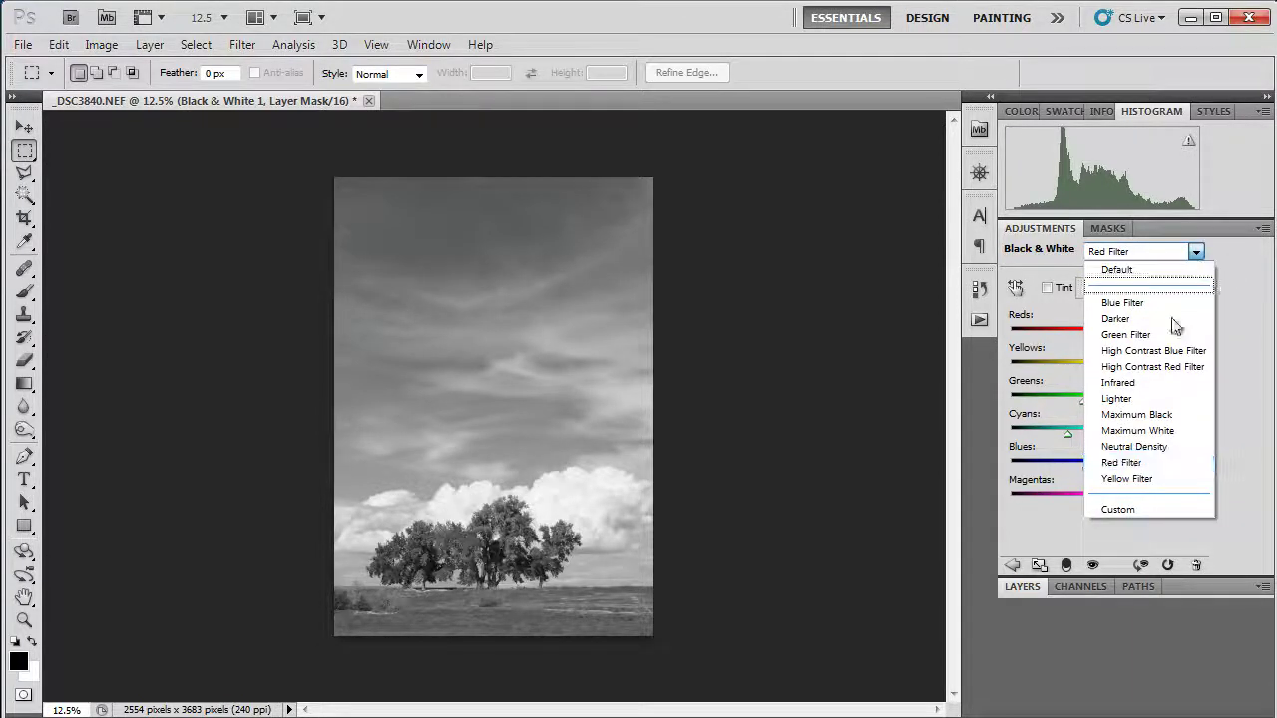
click(1168, 367)
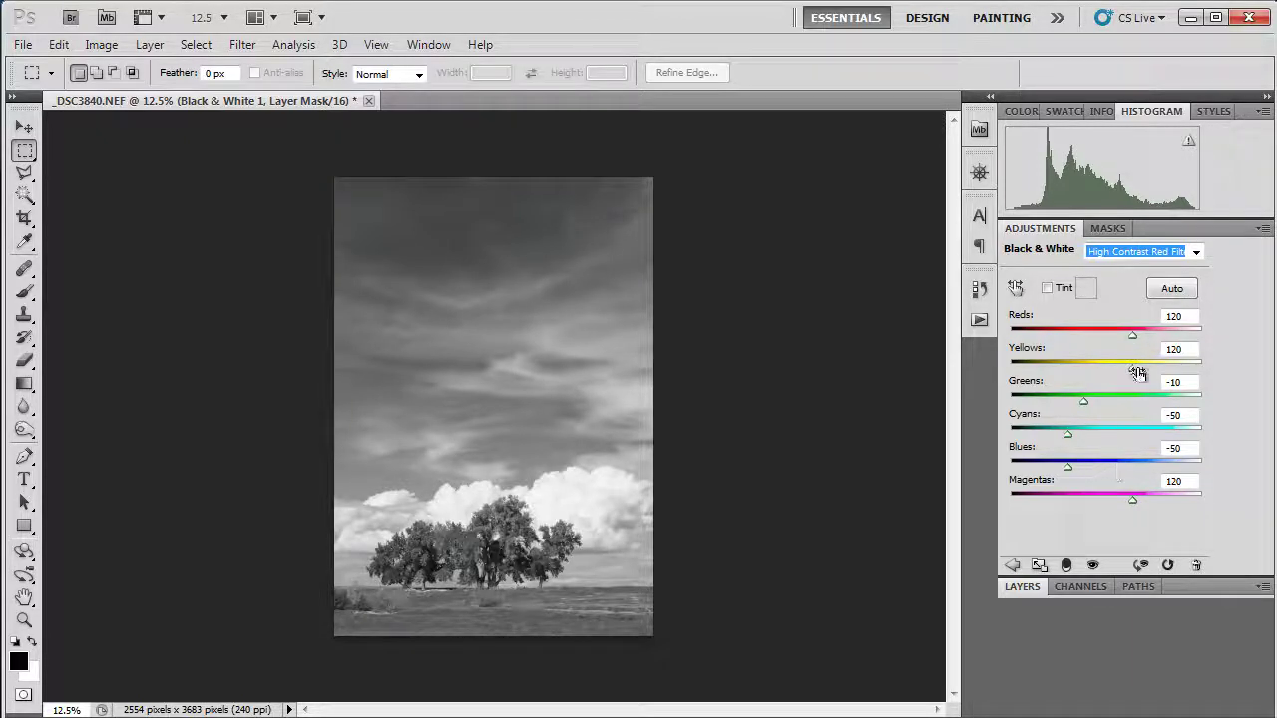
click(1196, 253)
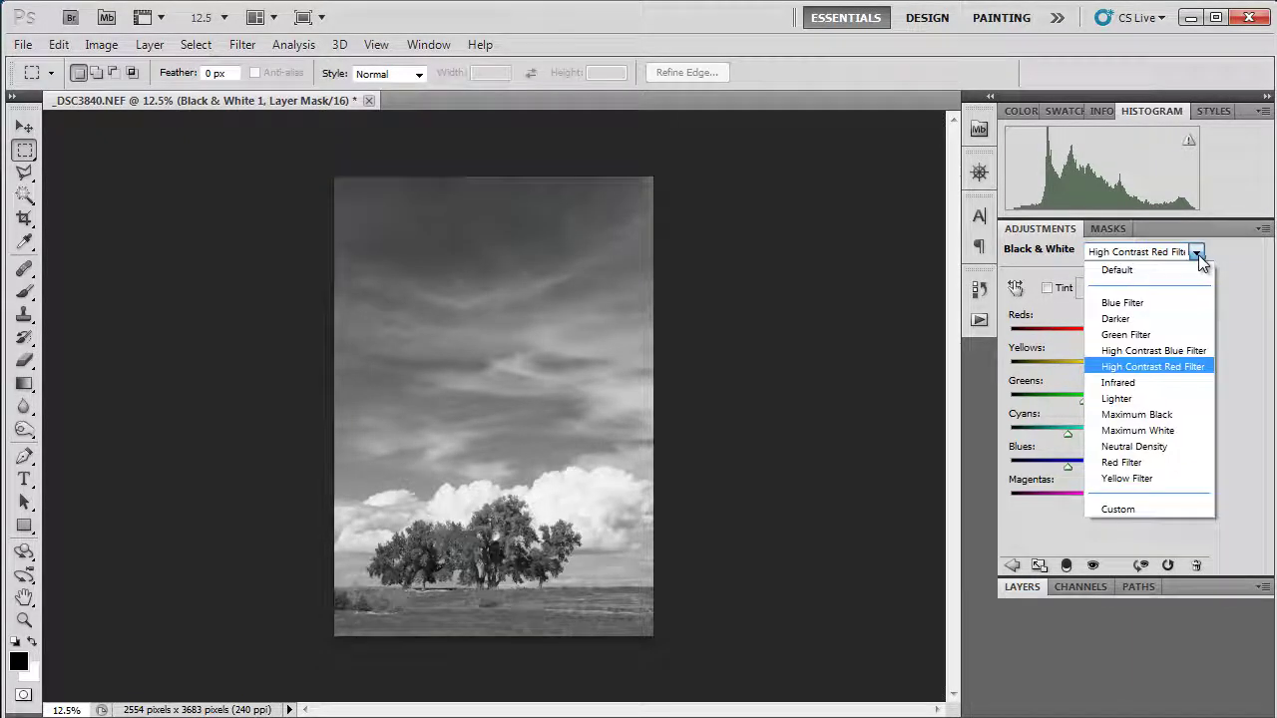
click(1187, 270)
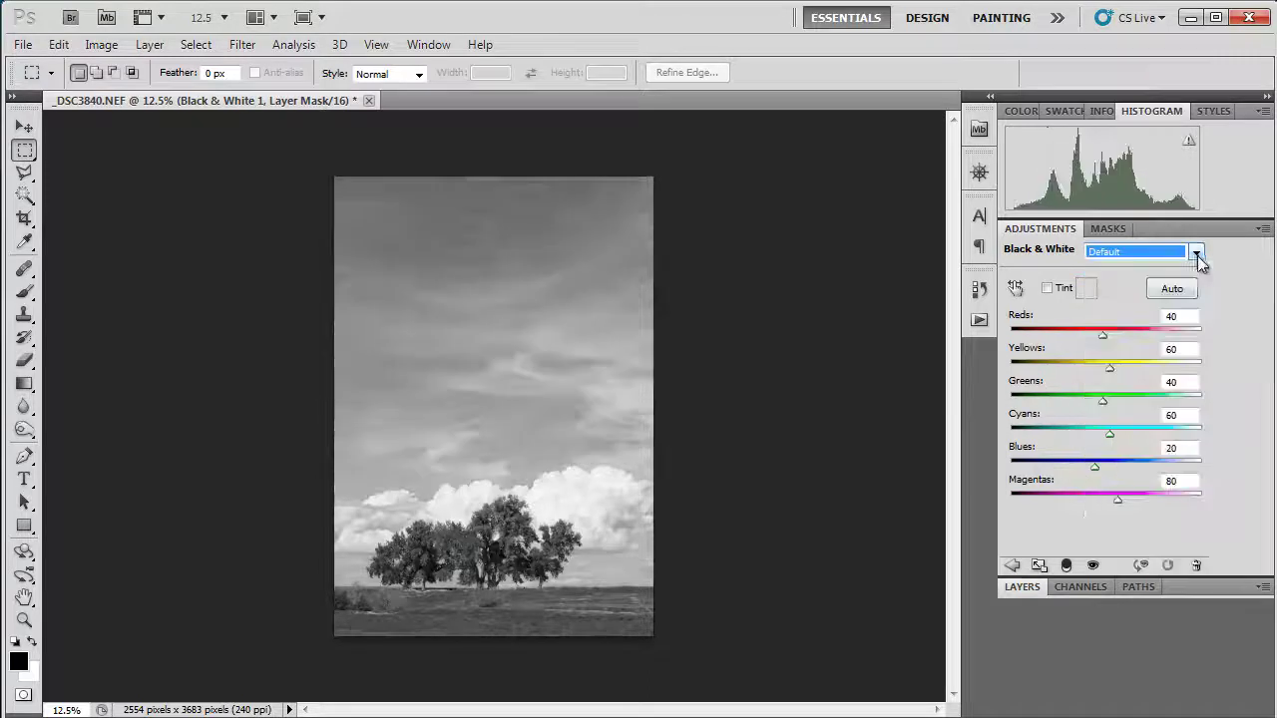
click(1196, 253)
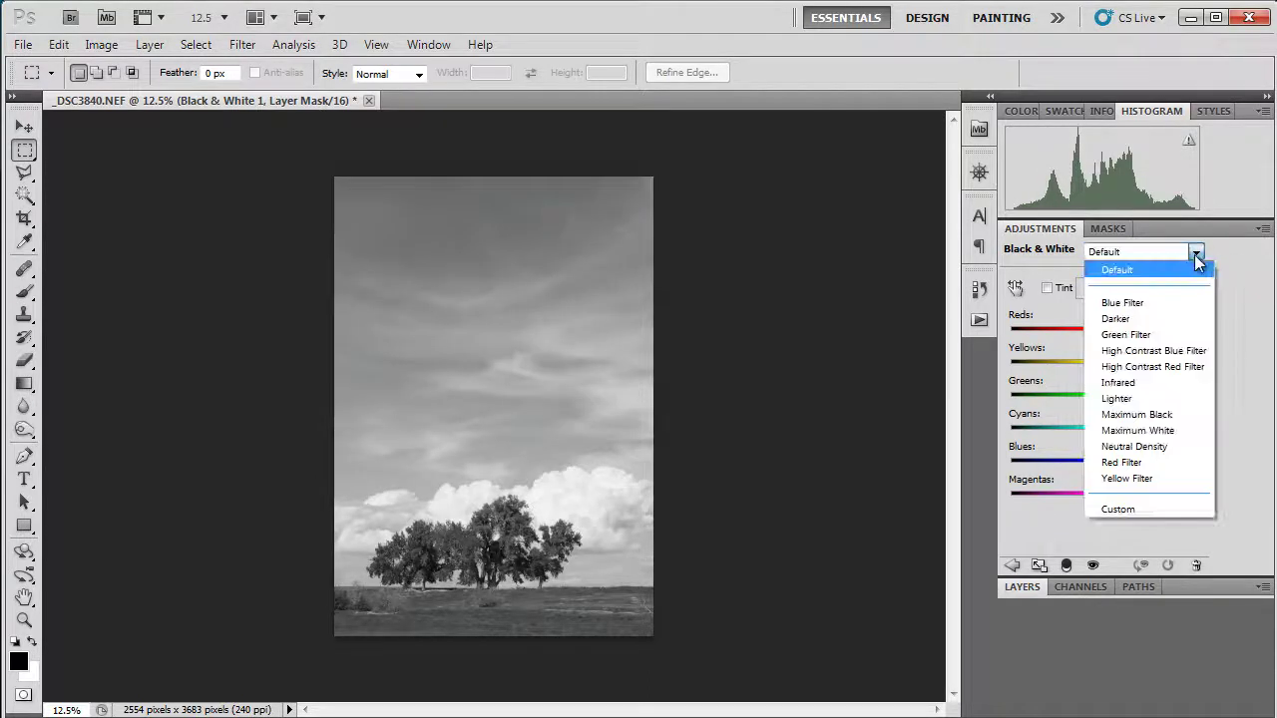
click(1187, 365)
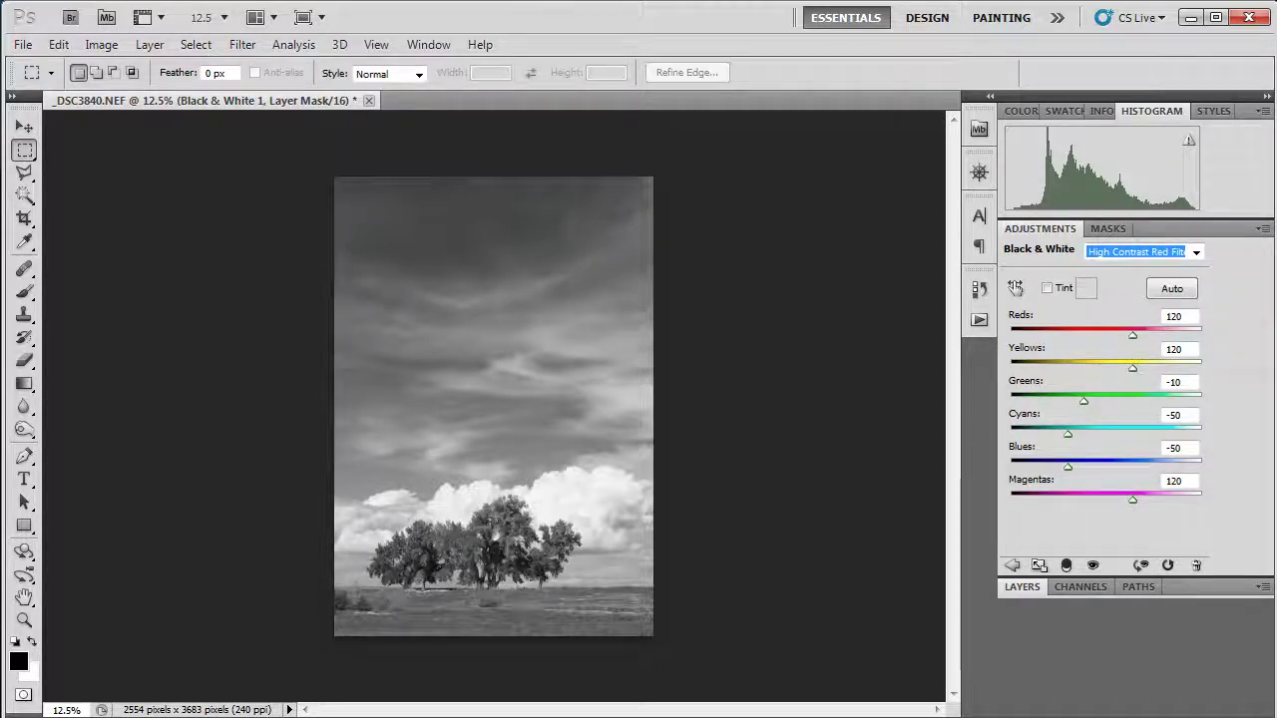
Compare the trees and clouds up close under the Default preset, and return to High Contrast Red Filter
click(1128, 699)
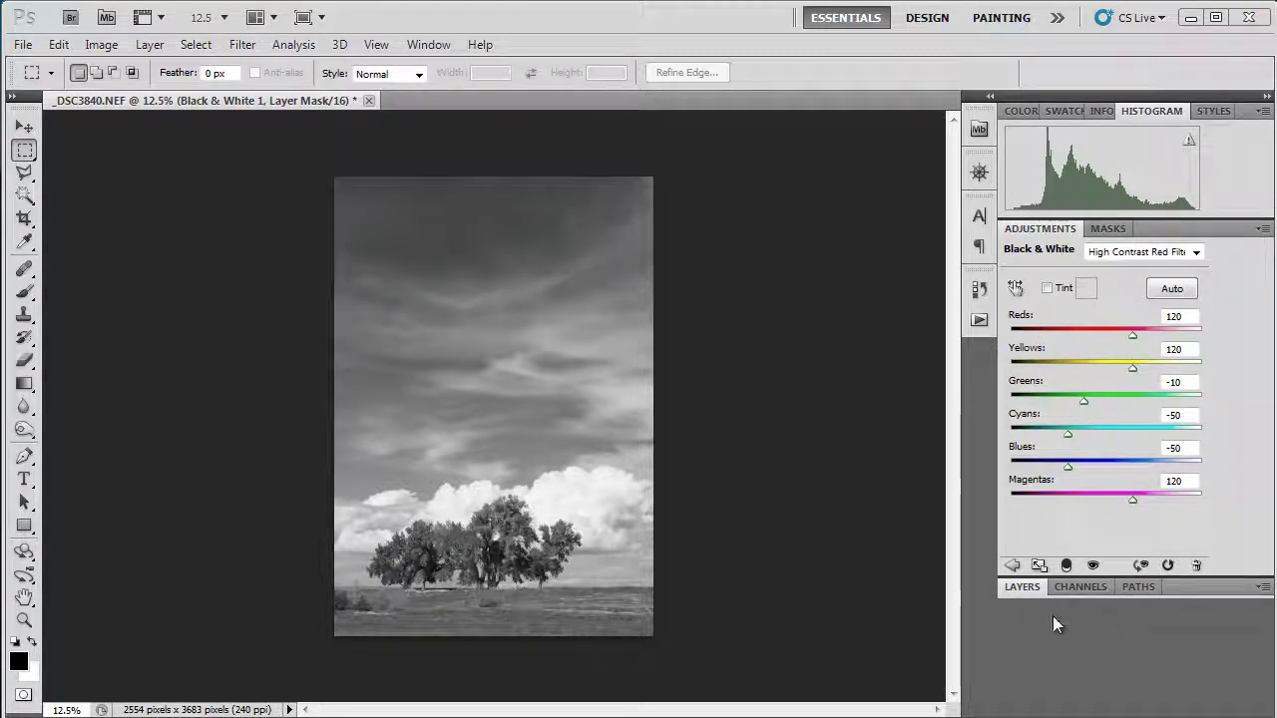
click(1040, 645)
key(ctrl+plus)
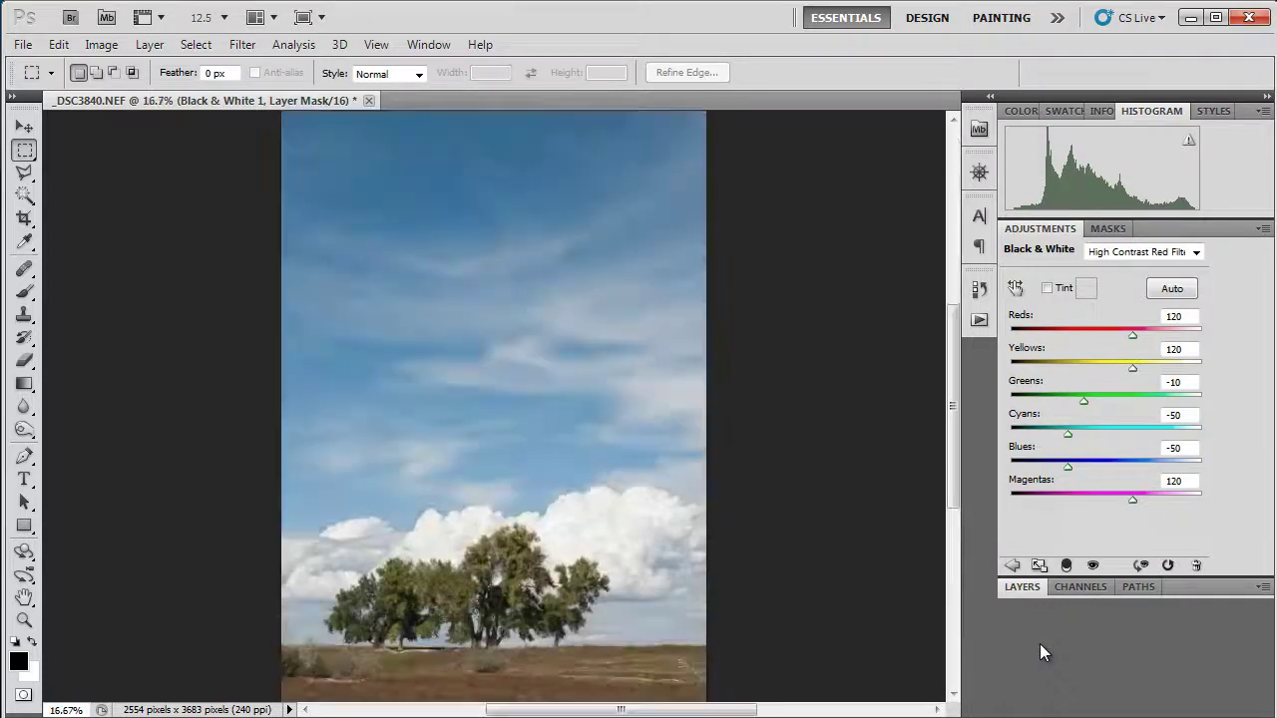
key(ctrl+plus)
key(ctrl+plus)
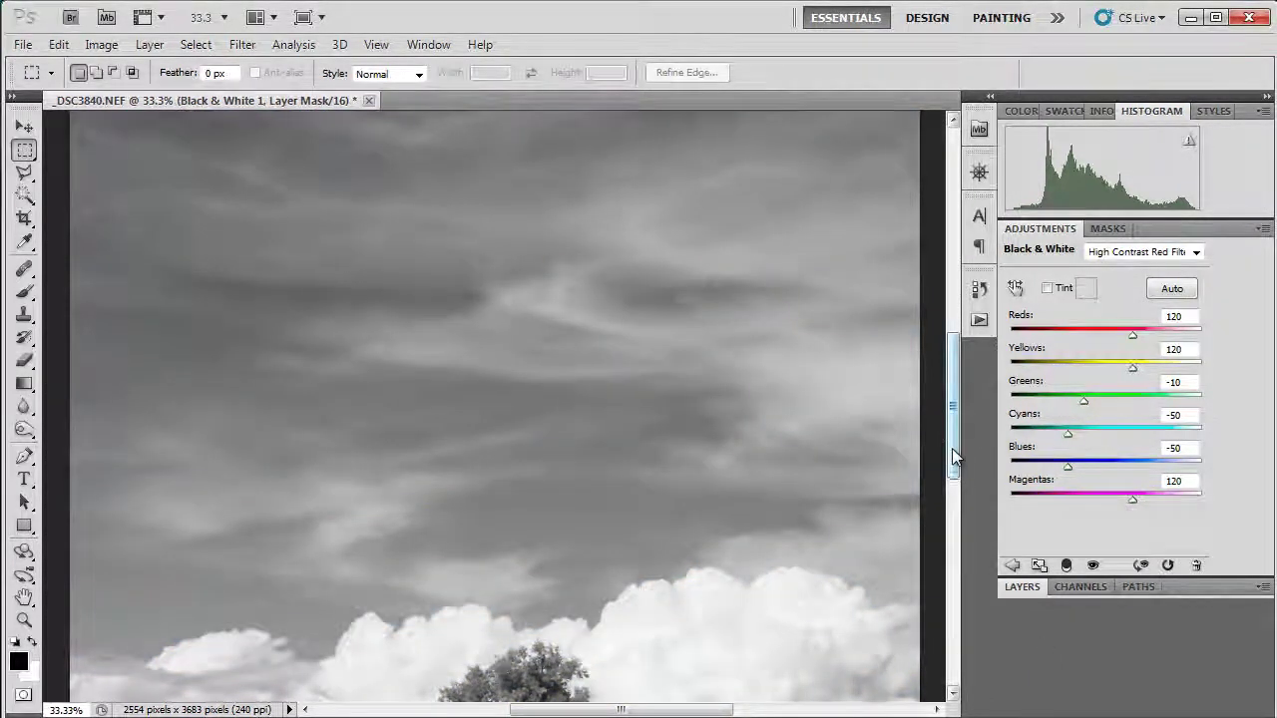
drag(952, 454, 949, 512)
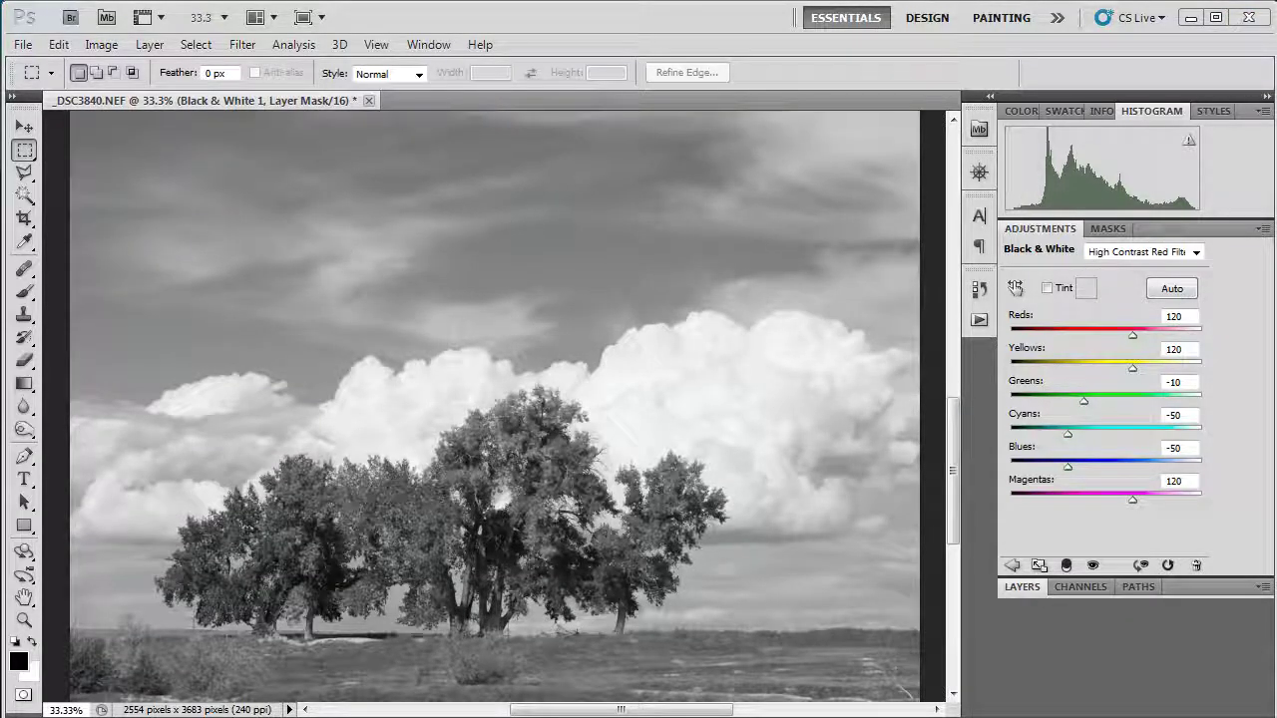
click(1195, 254)
click(1193, 269)
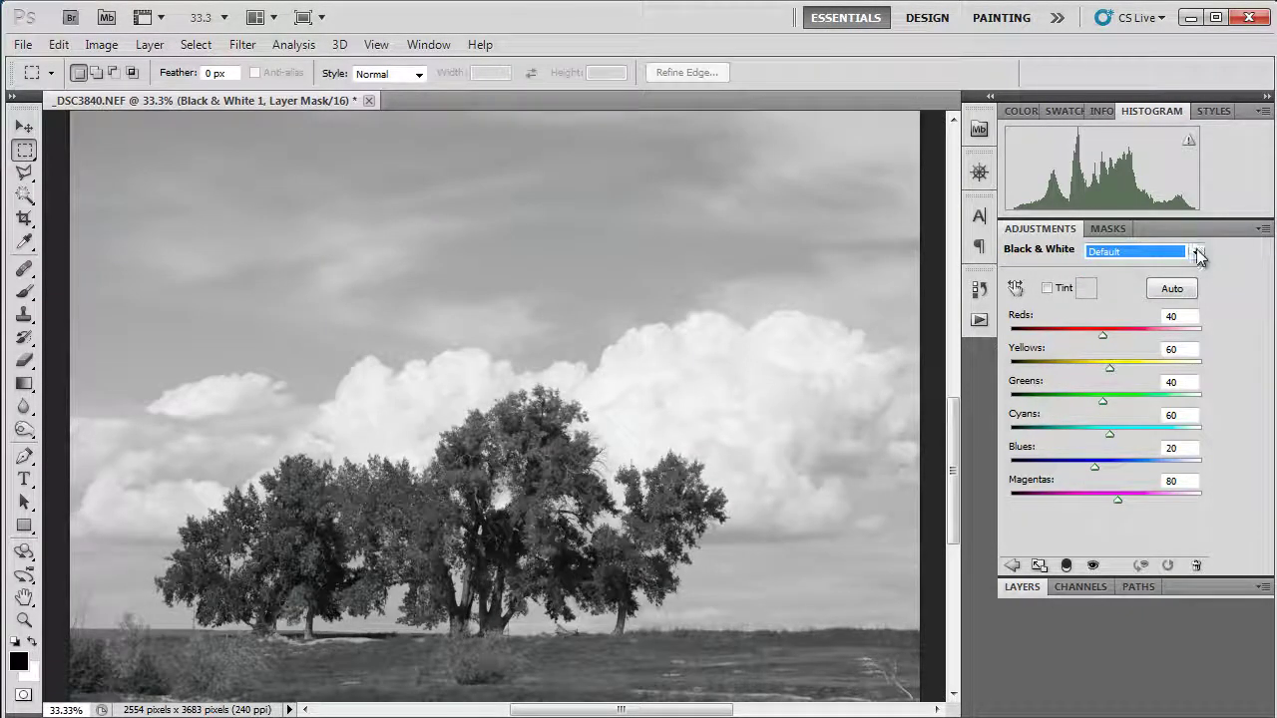
click(1195, 252)
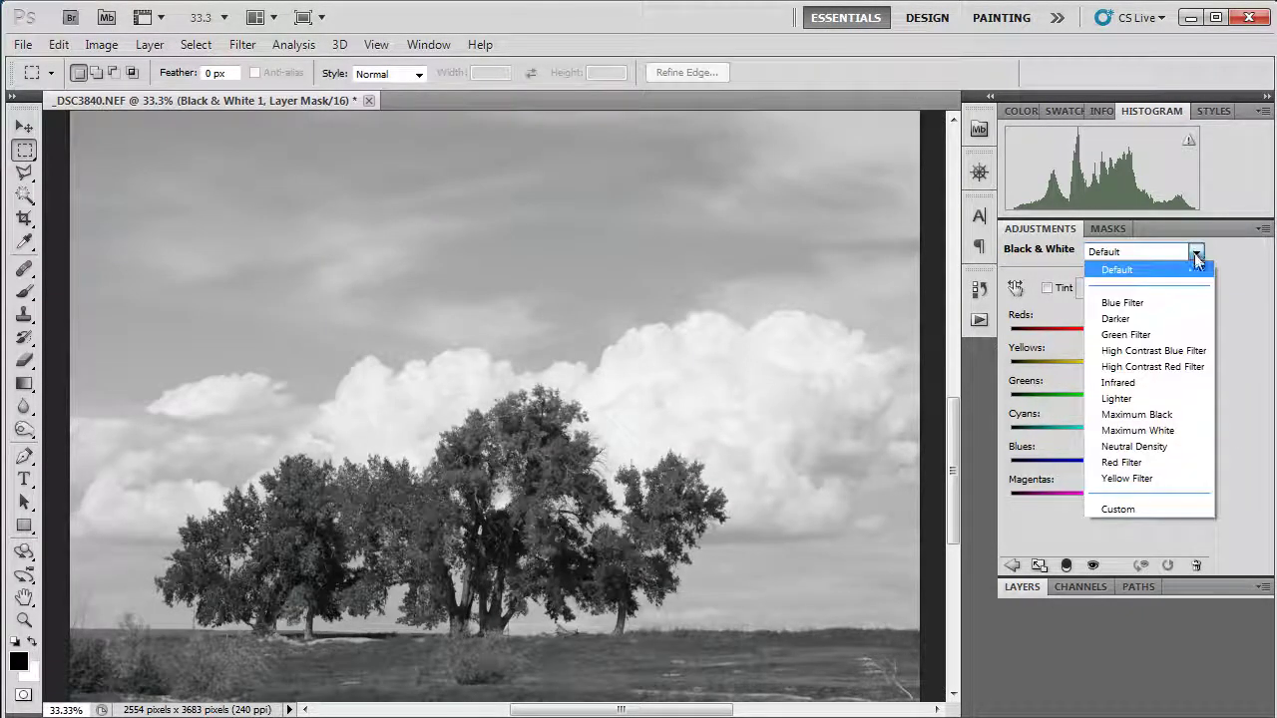
click(1178, 365)
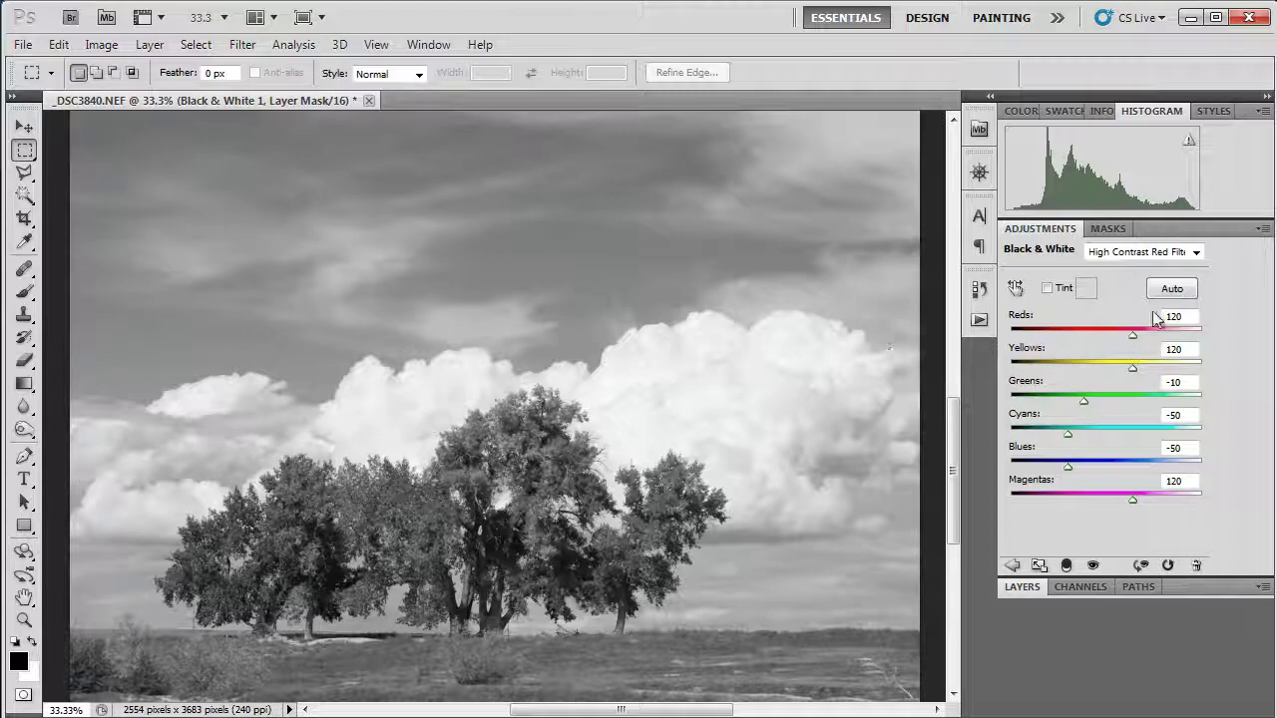
Apply the Infrared preset to the Black & White adjustment layer
click(1197, 254)
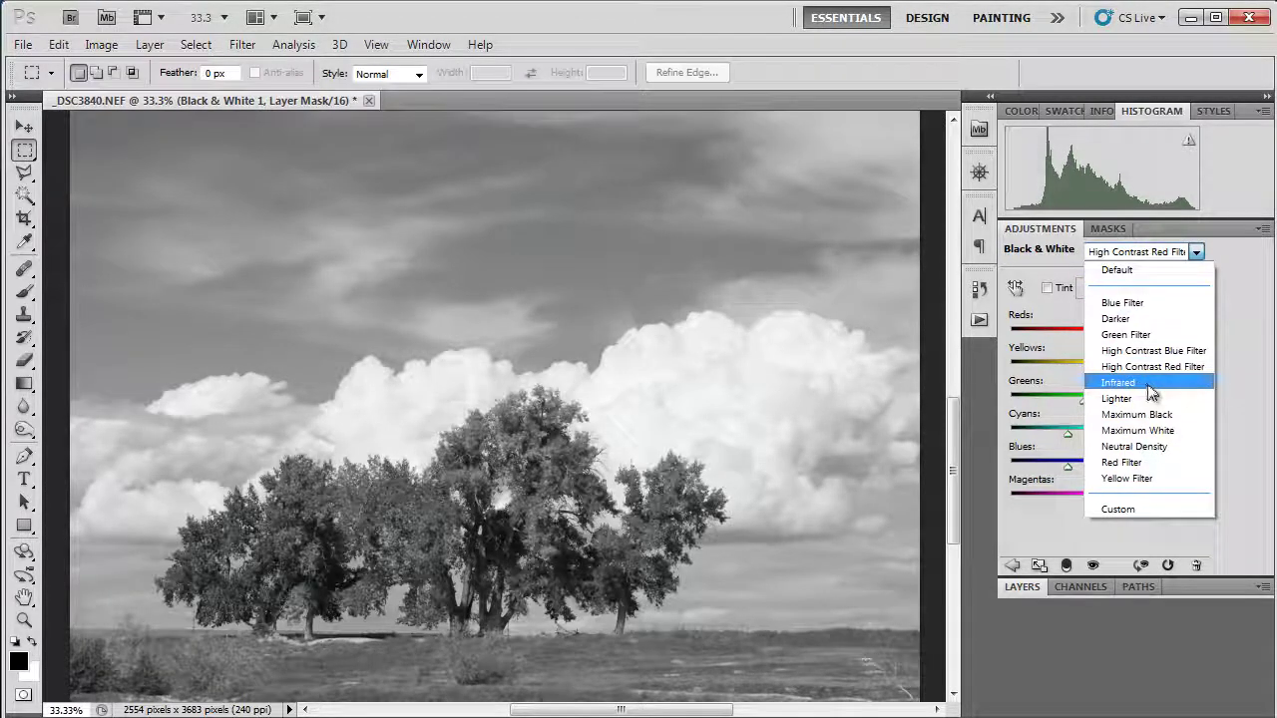
click(1150, 383)
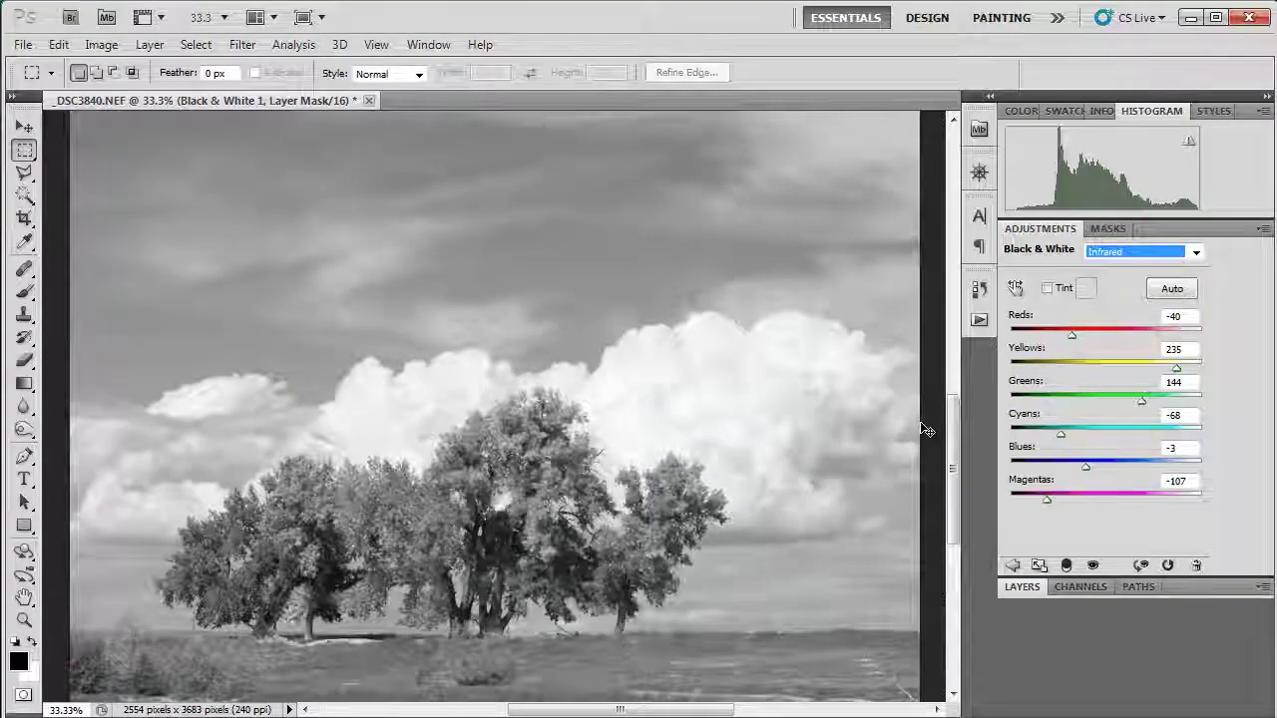
Switch the Black & White adjustment back to the High Contrast Red Filter preset, judging it on the whole photo
key(ctrl+minus)
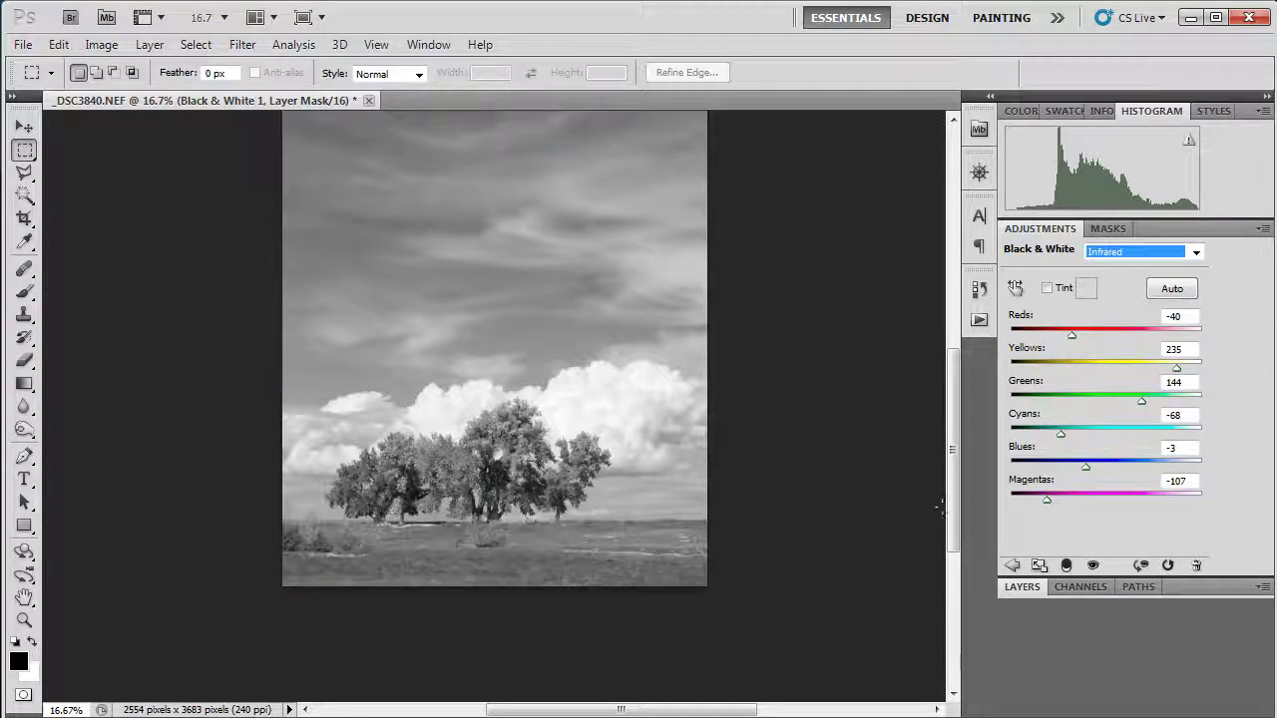
drag(953, 514, 953, 479)
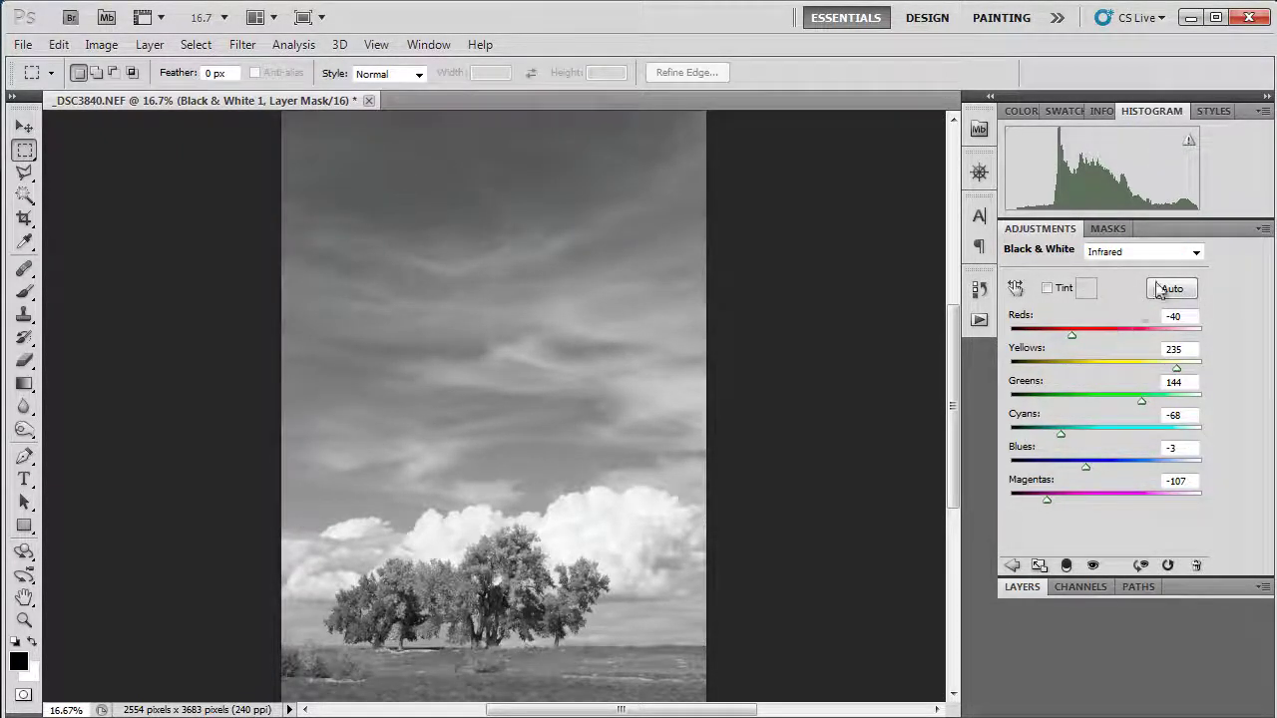
click(1197, 254)
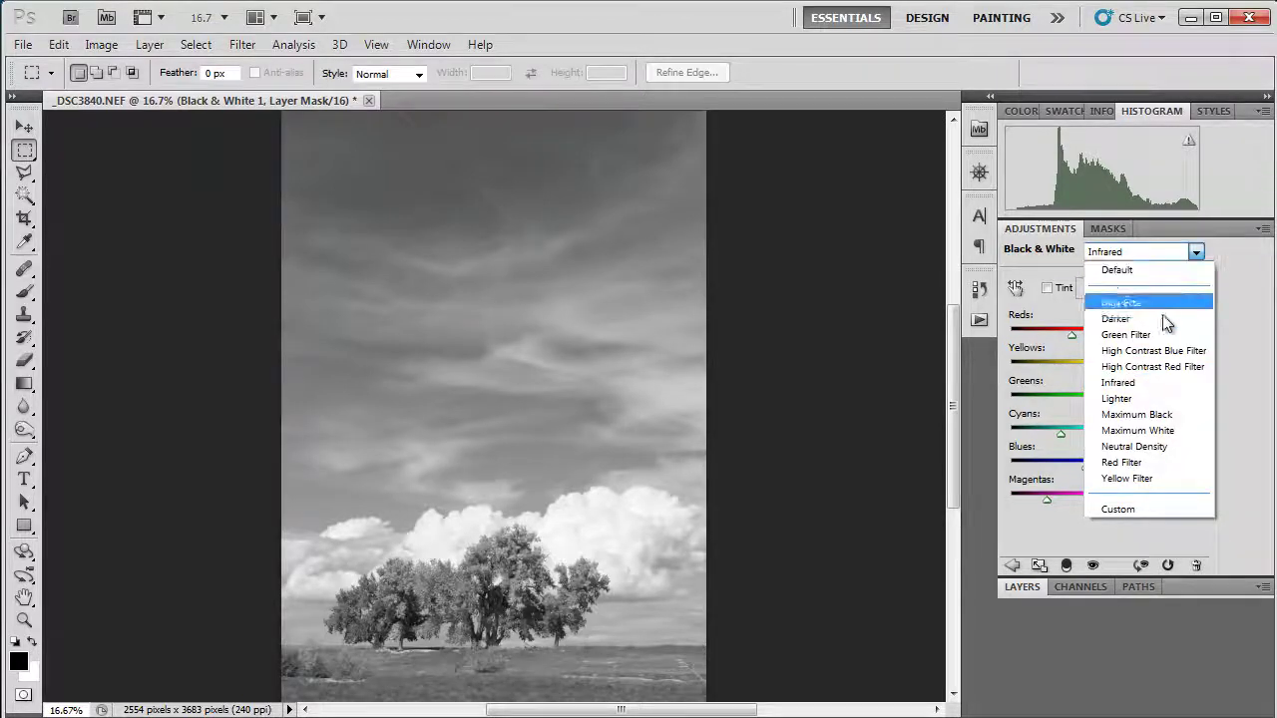
click(1180, 366)
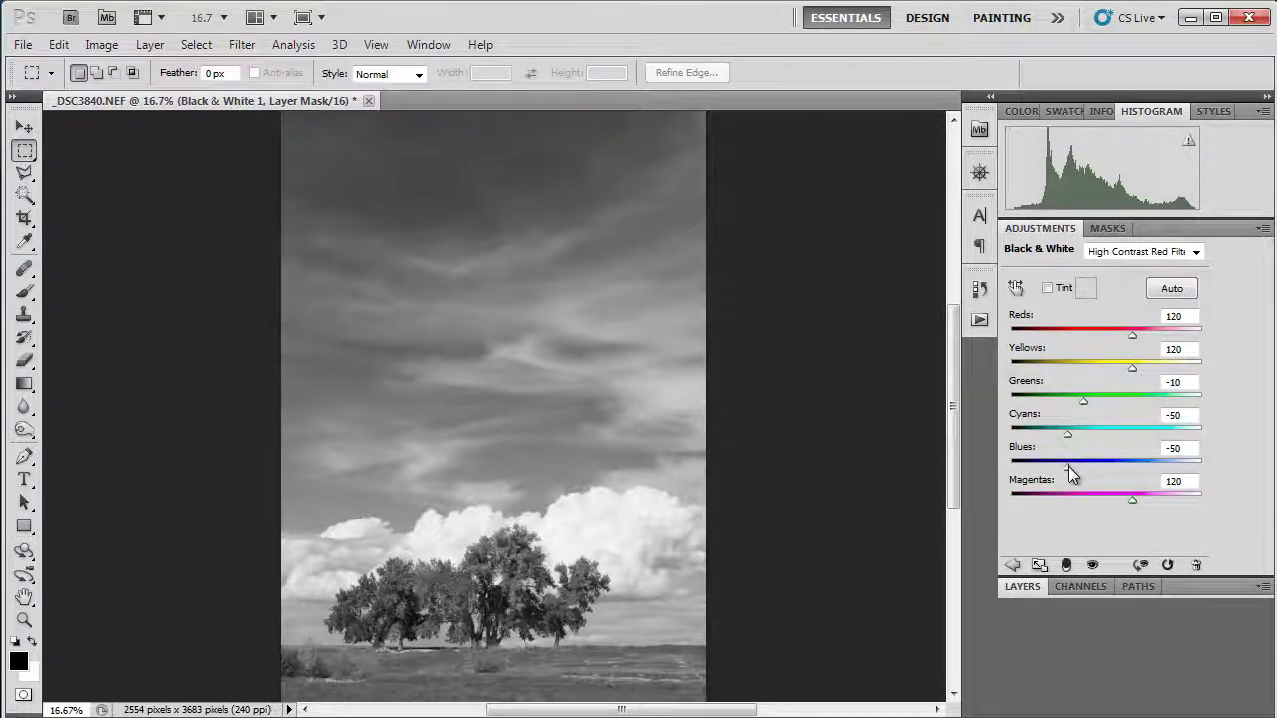
Darken the sky in the Black & White adjustment with Blues at -101 and Cyans at -98, and set Magentas to 51
drag(1067, 469, 1039, 468)
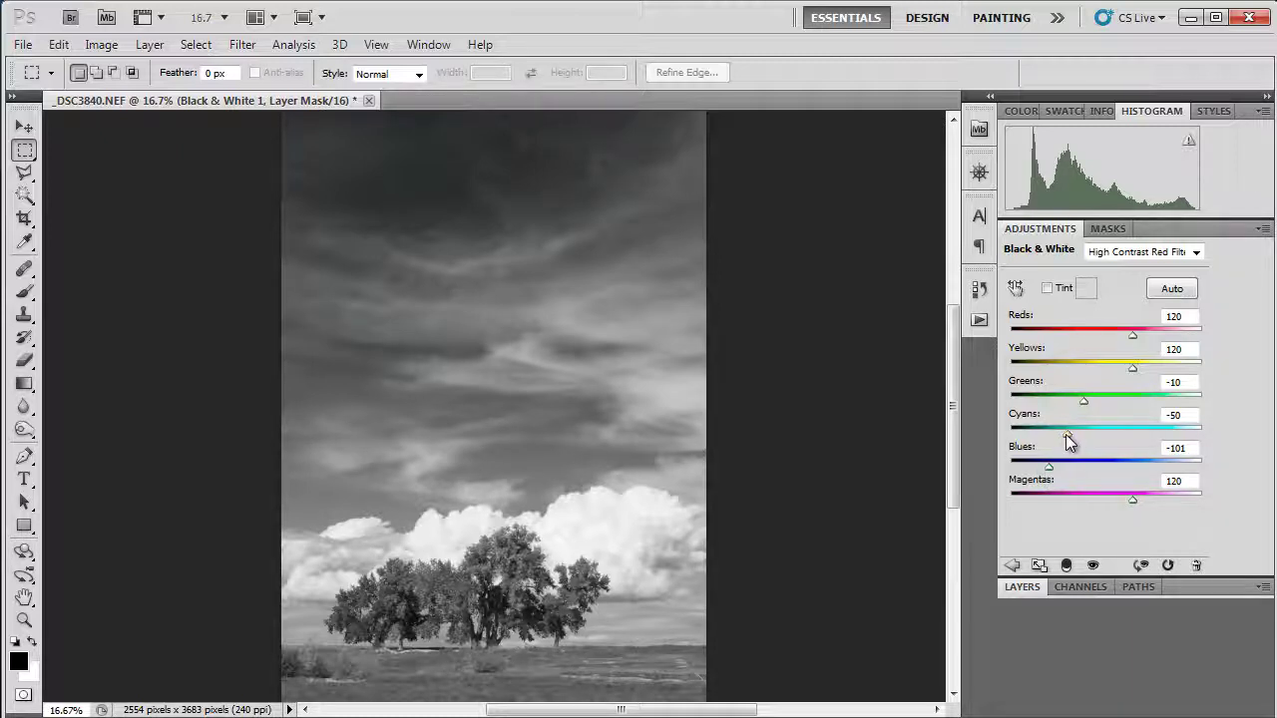
drag(1065, 433, 1050, 433)
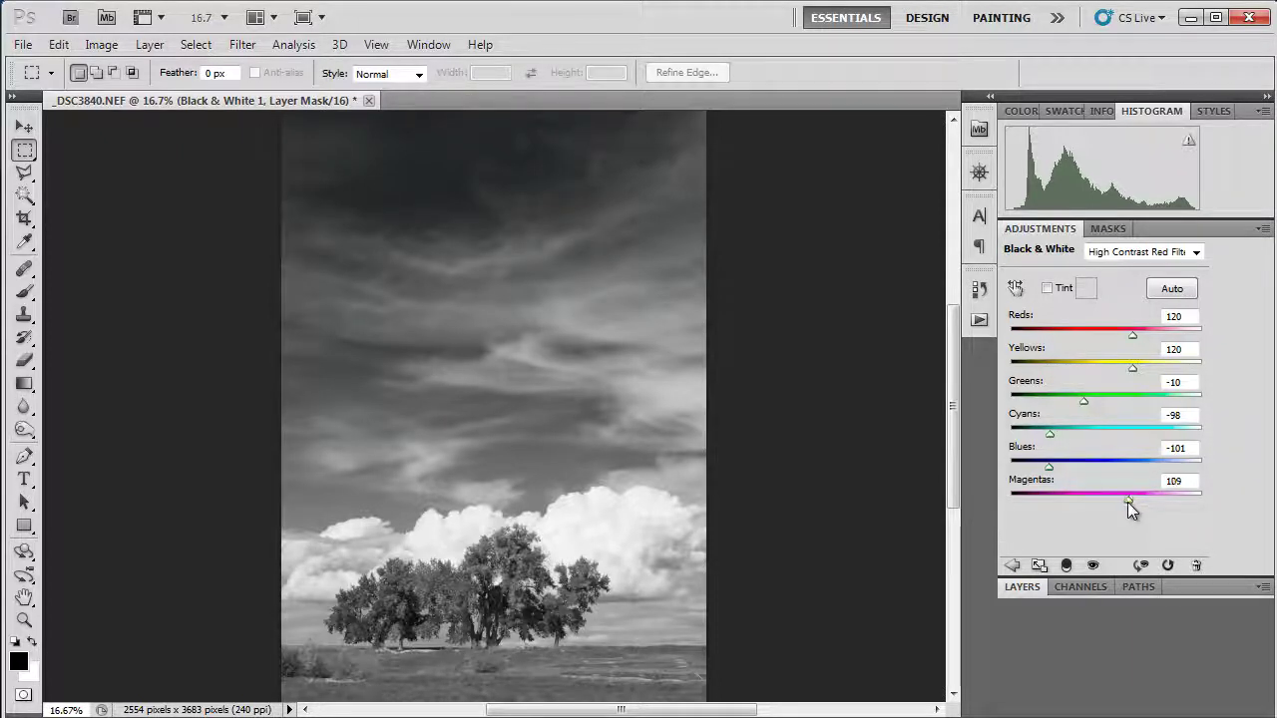
drag(1128, 502, 1168, 511)
drag(1095, 502, 1107, 501)
Fine-tune the trees and ground in the Black & White adjustment by setting Yellows to 161 and Greens to -59
key(ctrl+plus)
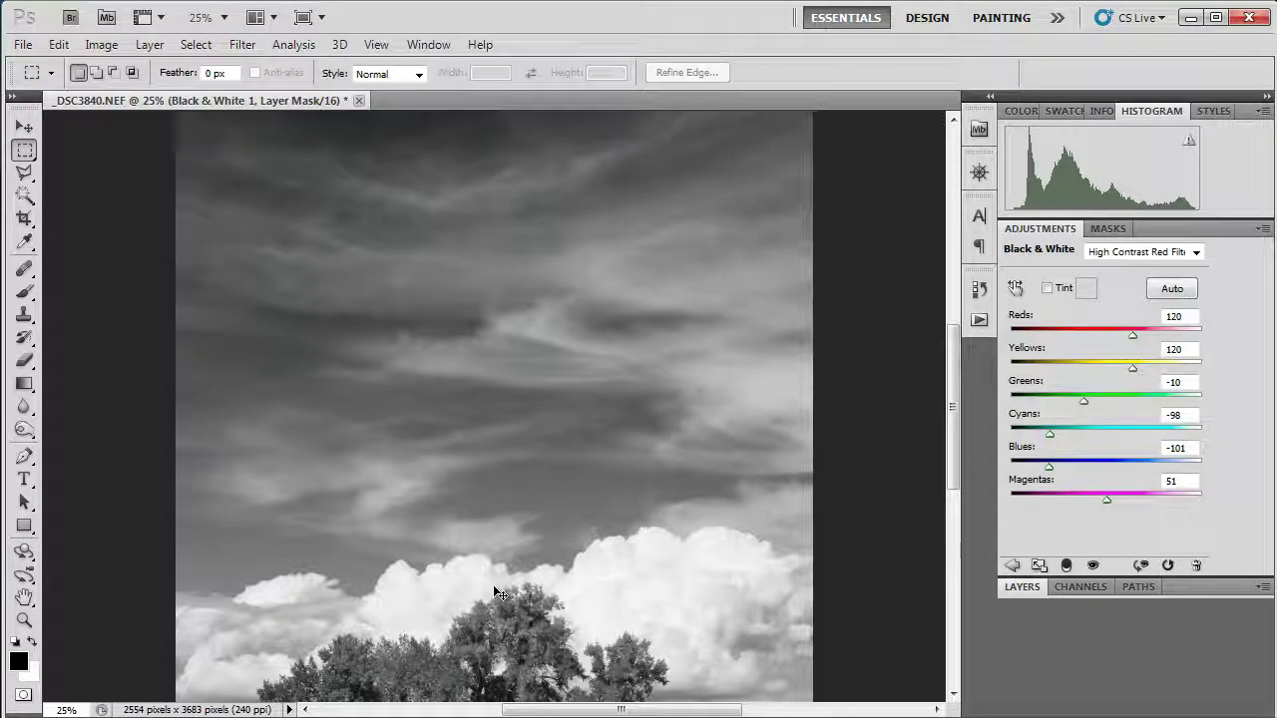
key(ctrl+plus)
scroll(494, 399, down, 5)
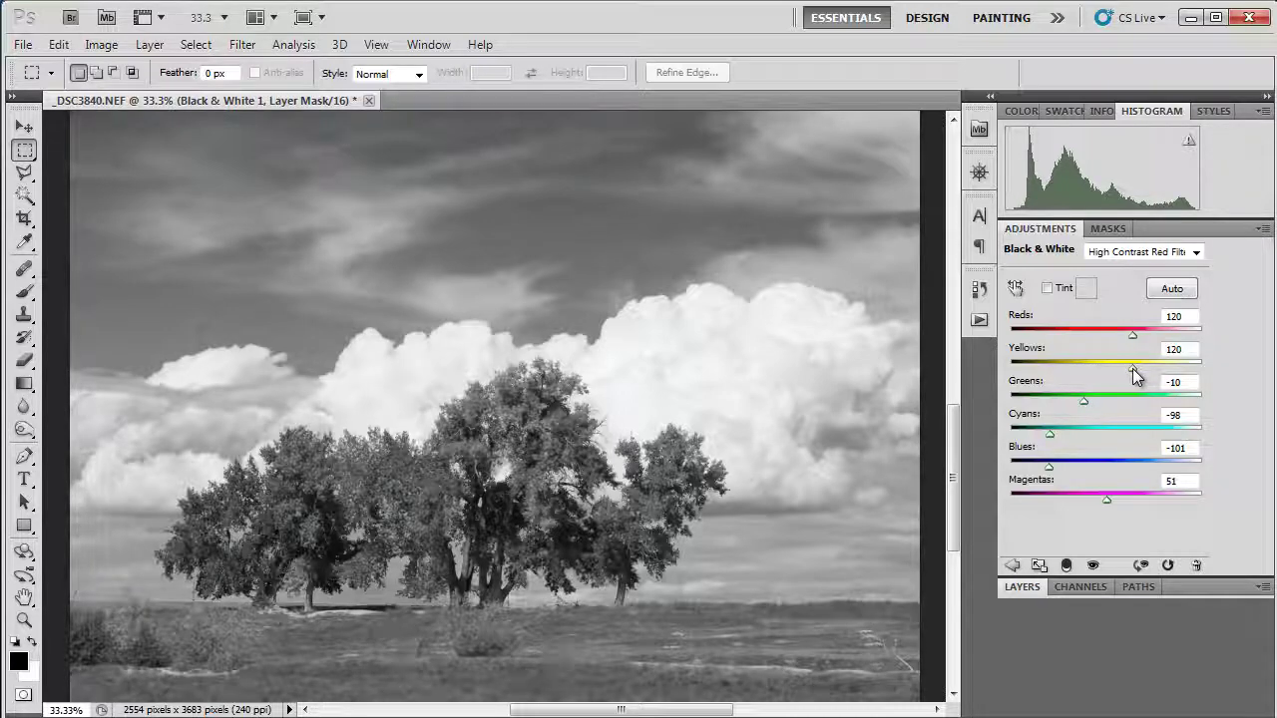
drag(1134, 369, 1145, 377)
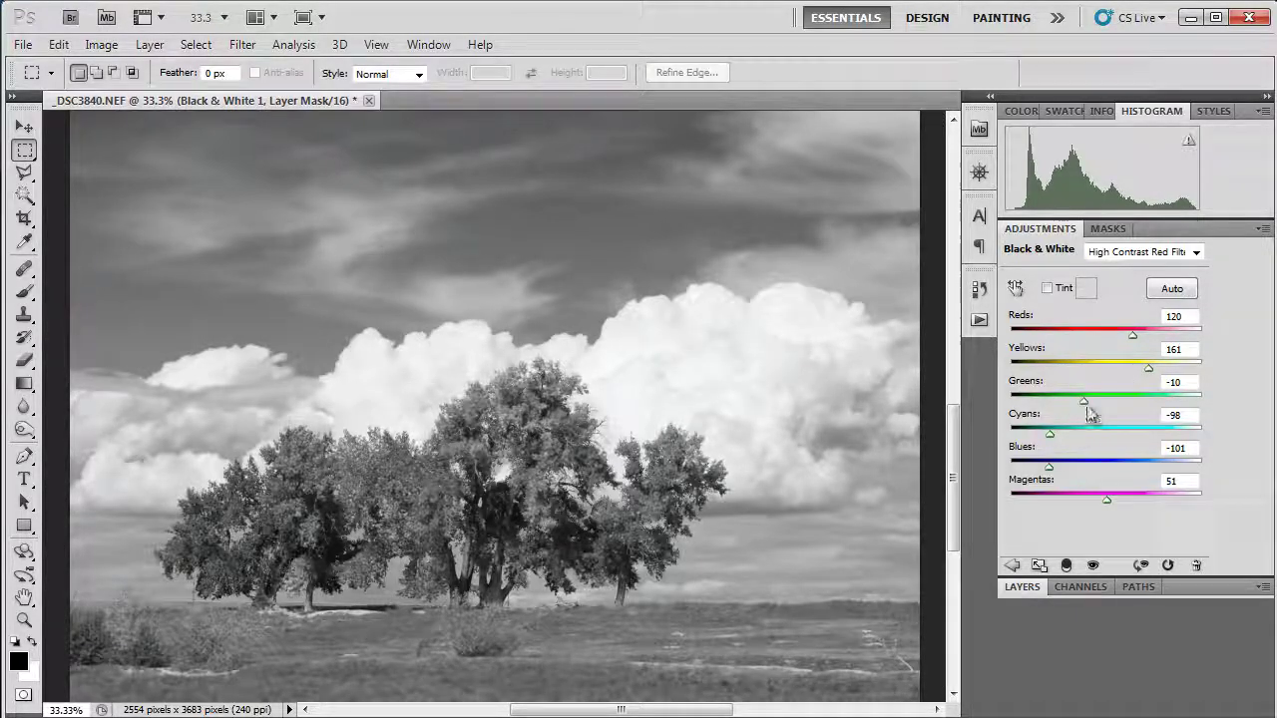
drag(1083, 401, 1065, 400)
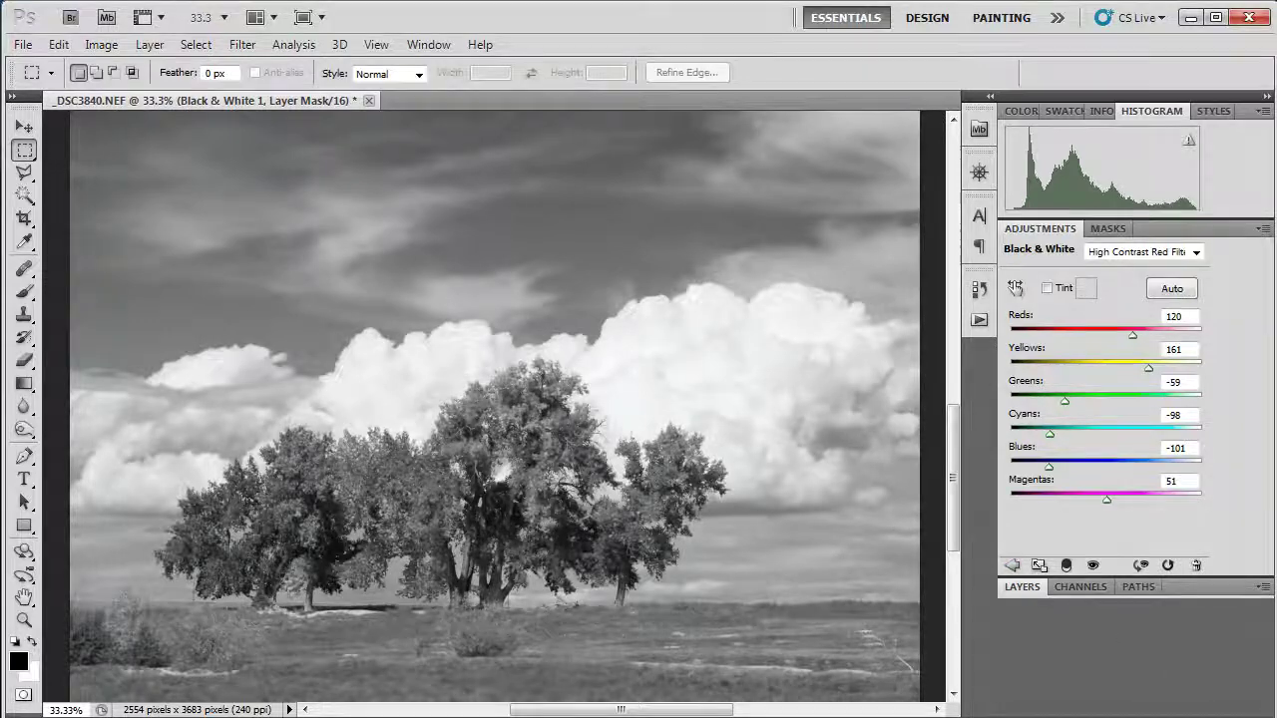
Compare the black and white conversion with the color original by hiding and showing the Black & White 1 layer, and review its settings
key(ctrl+minus)
key(ctrl+minus)
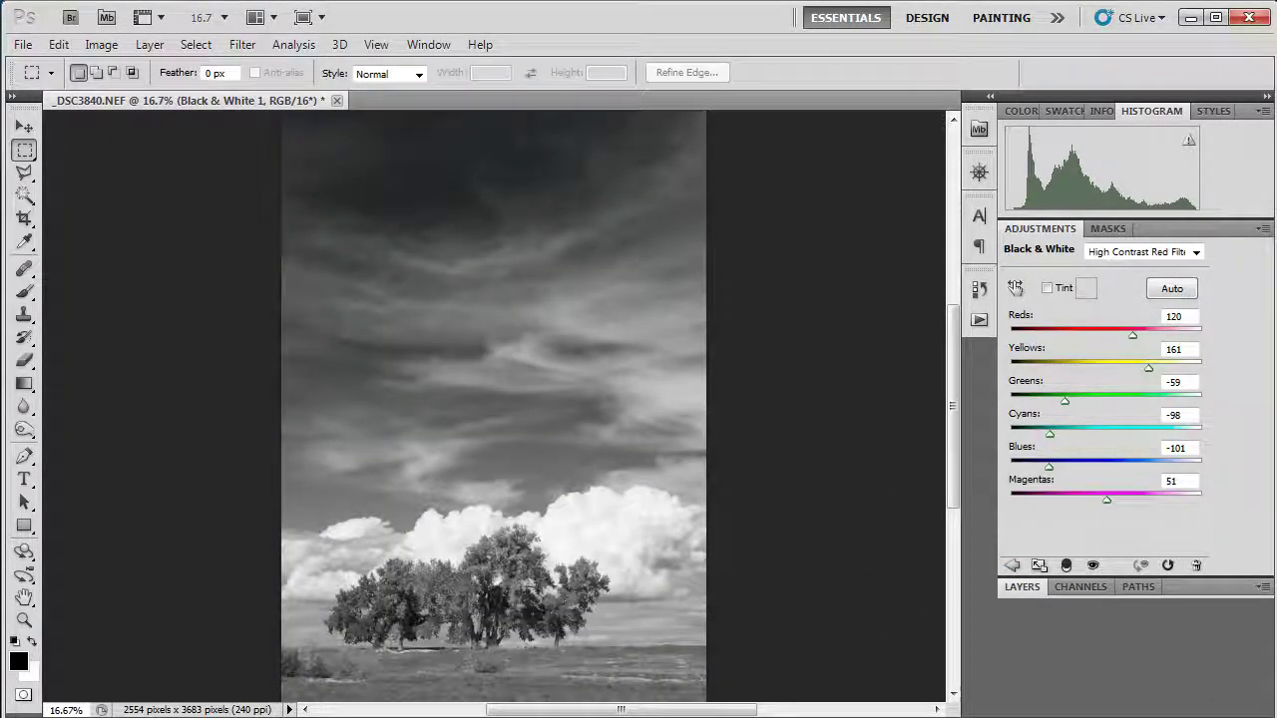
click(1028, 589)
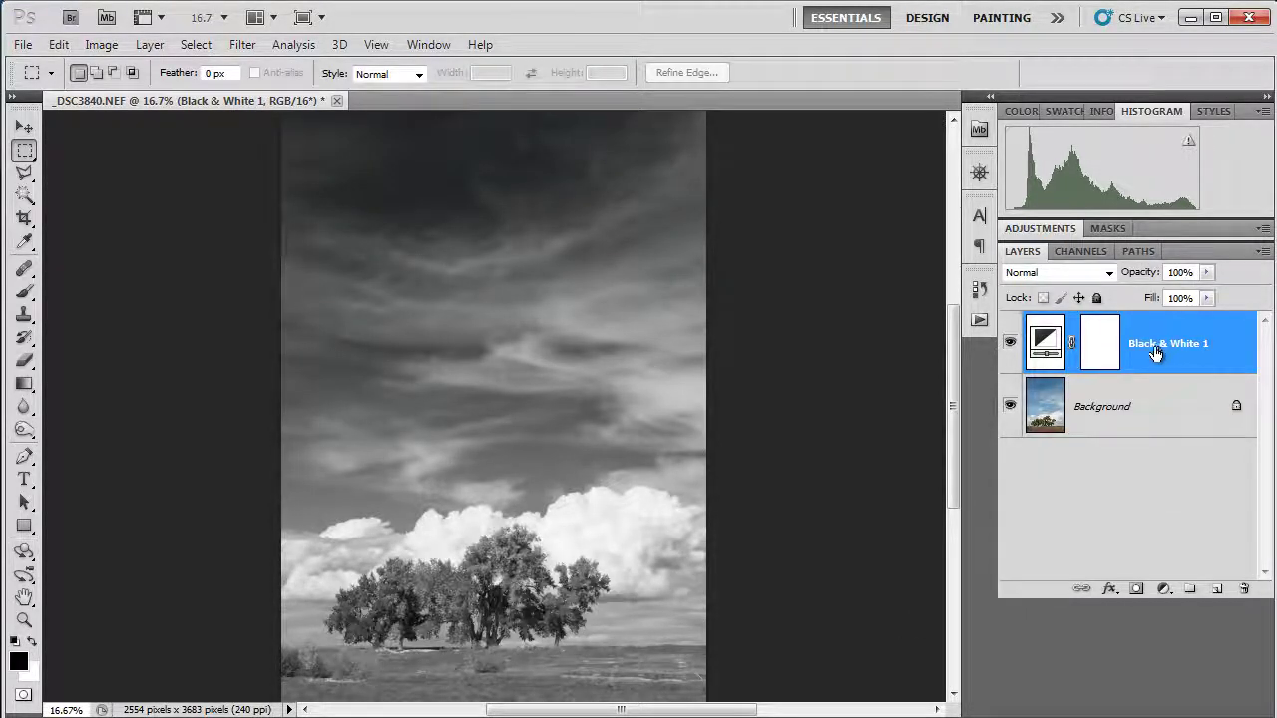
click(1009, 343)
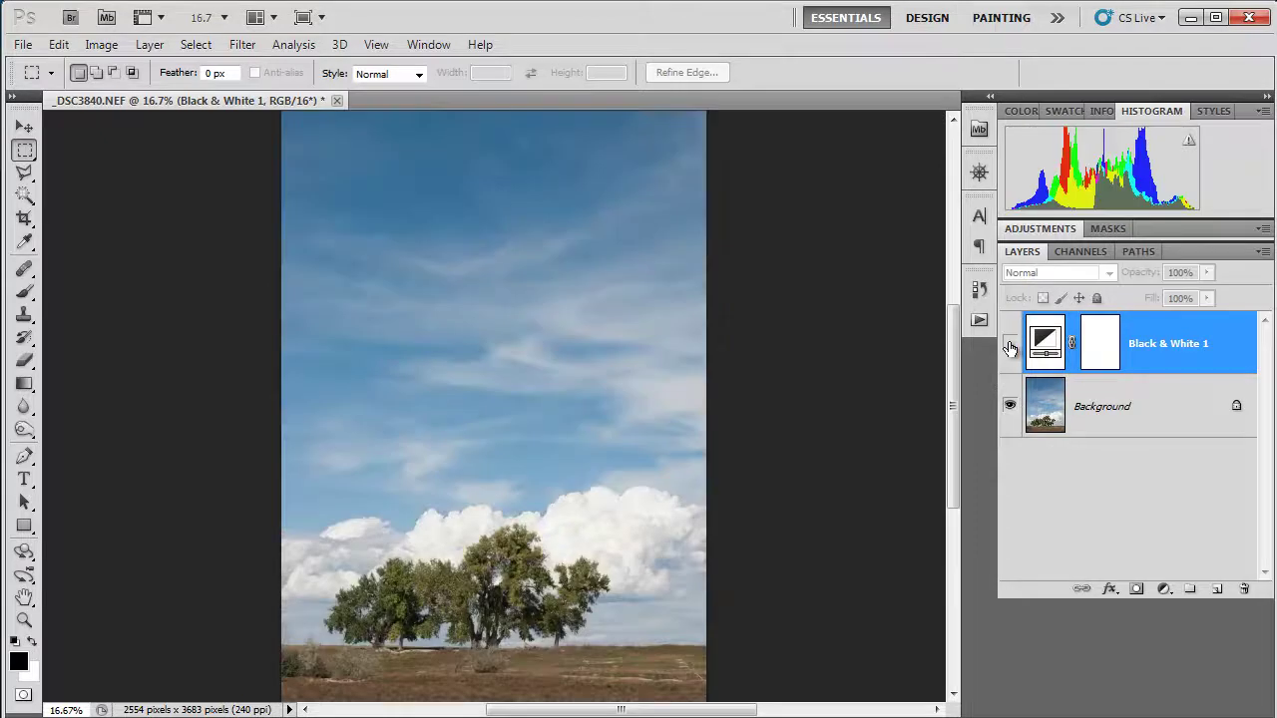
click(1010, 343)
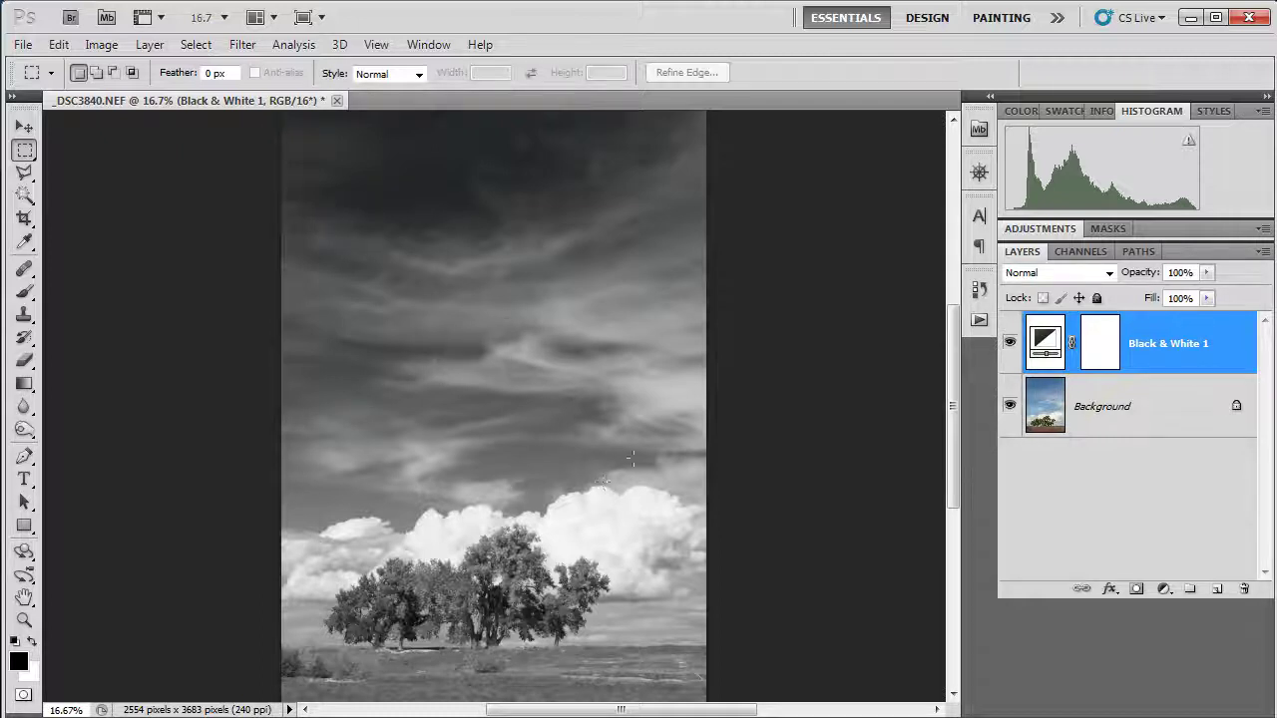
double_click(1045, 349)
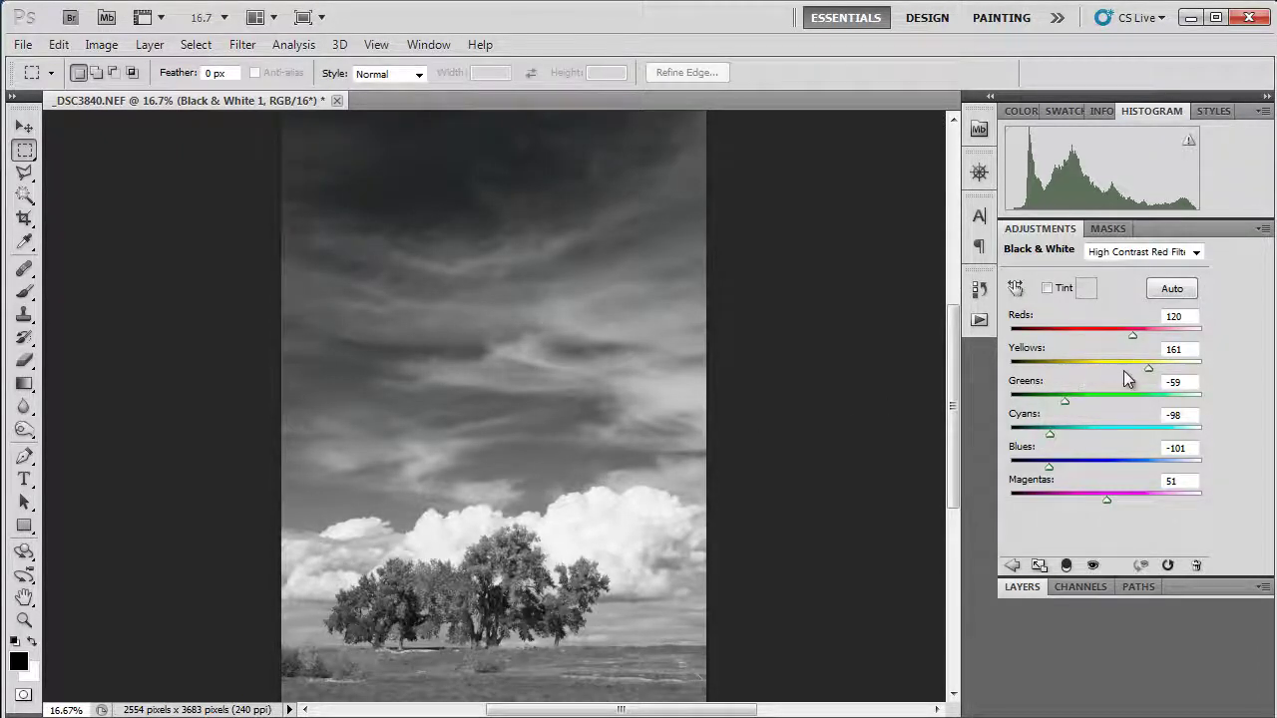
click(1019, 588)
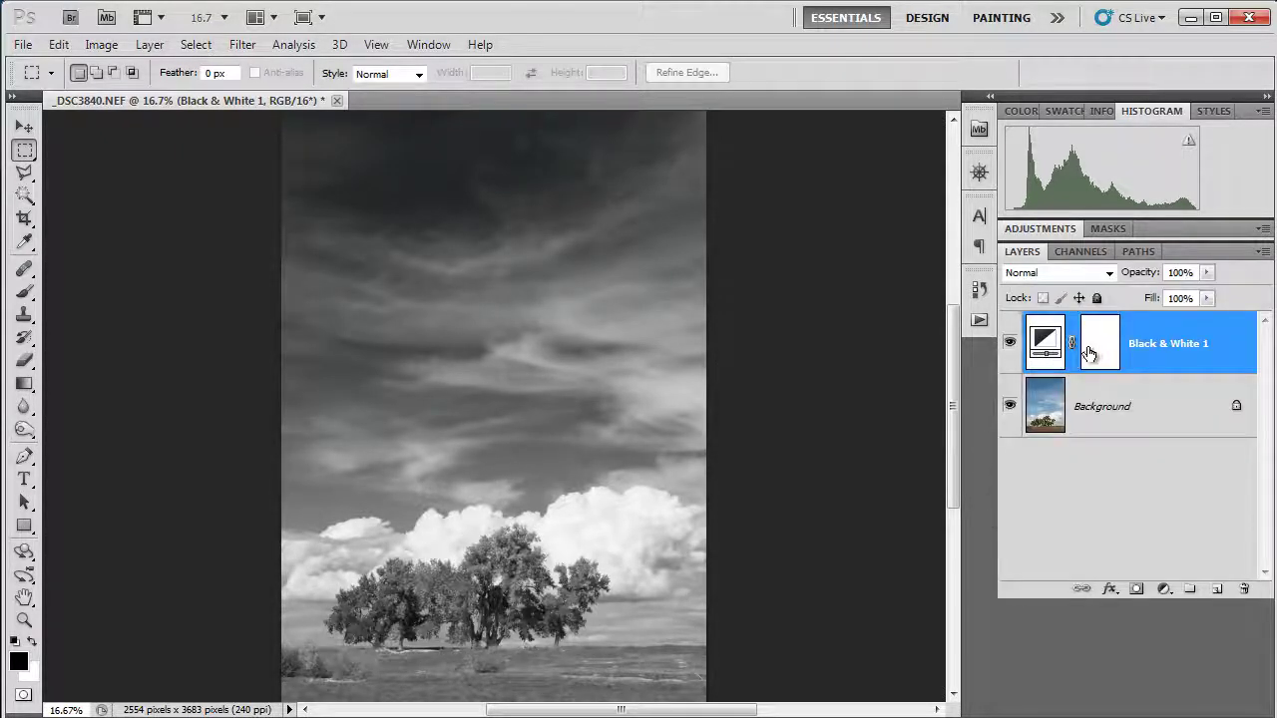
click(1055, 410)
click(1009, 349)
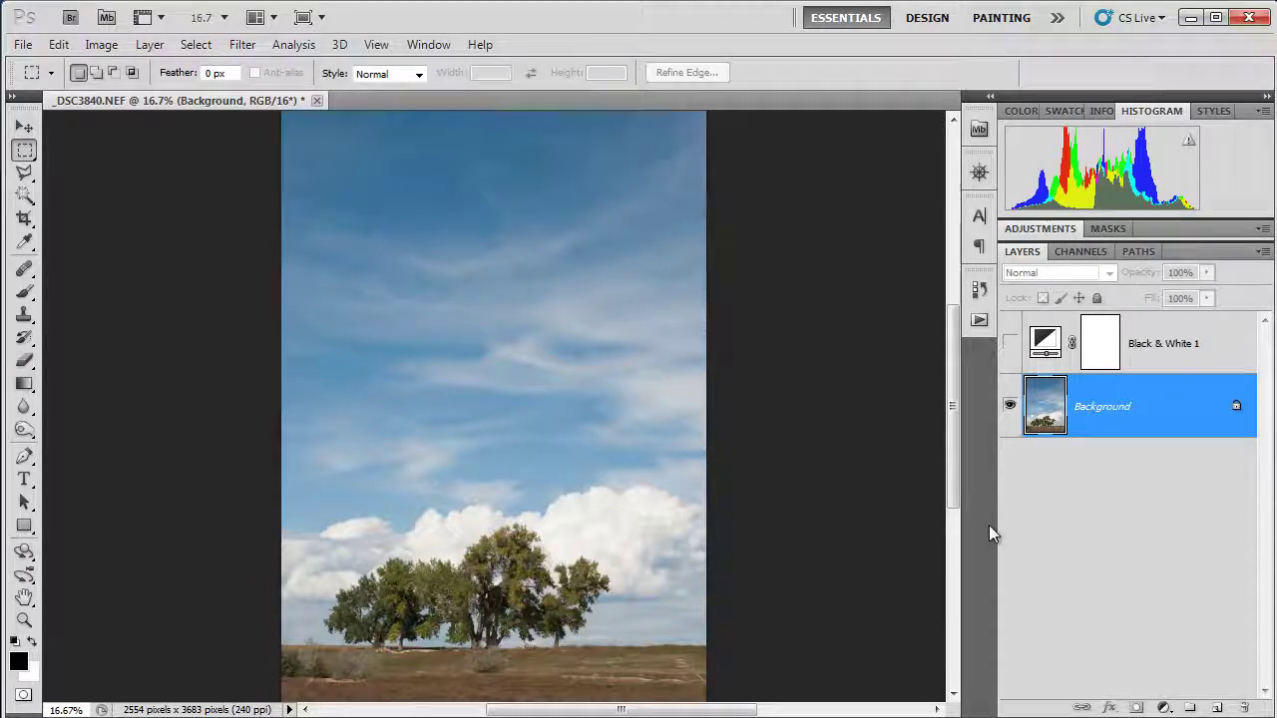
click(1011, 343)
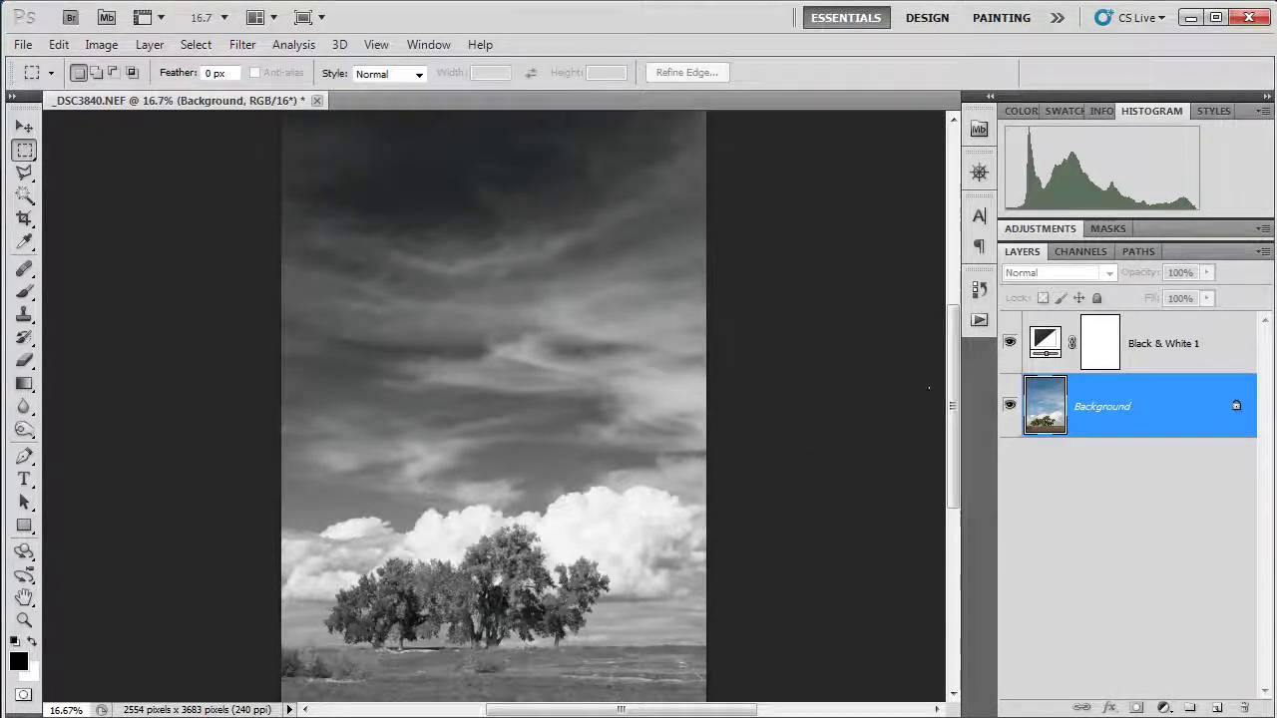
Add a Curves adjustment layer above Black & White 1 and move its white point to input 205
click(1162, 339)
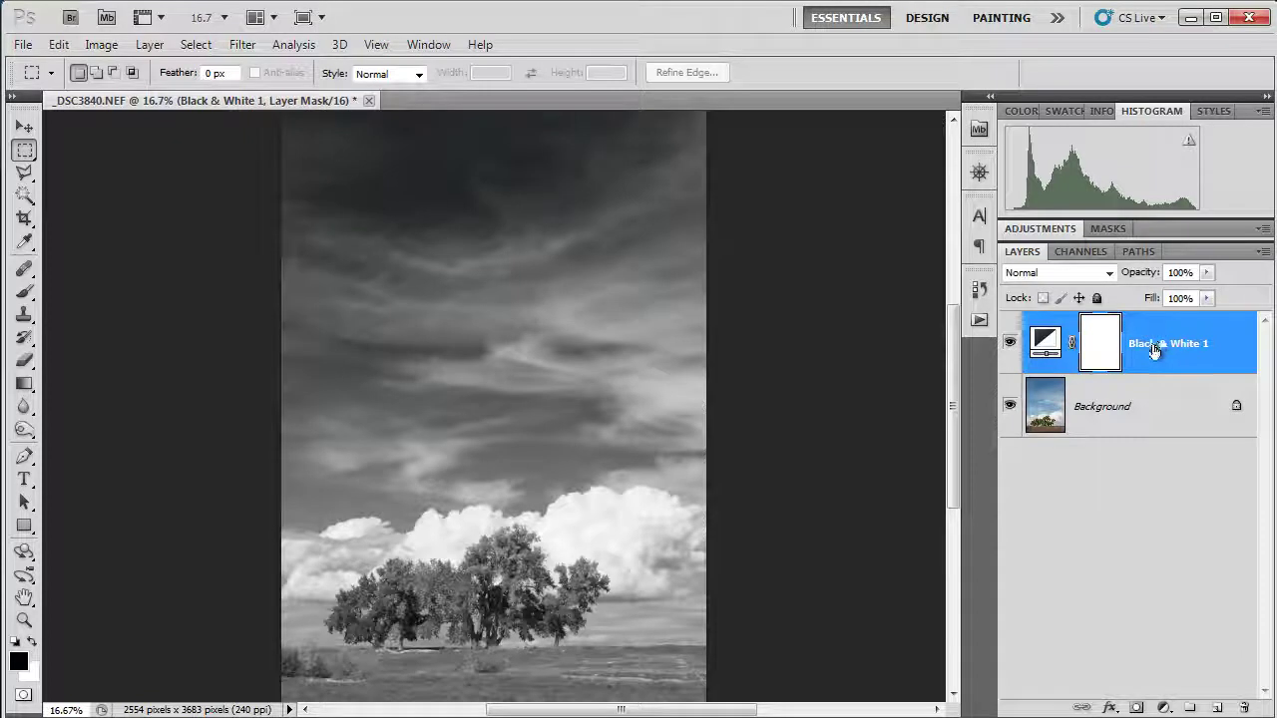
click(1165, 708)
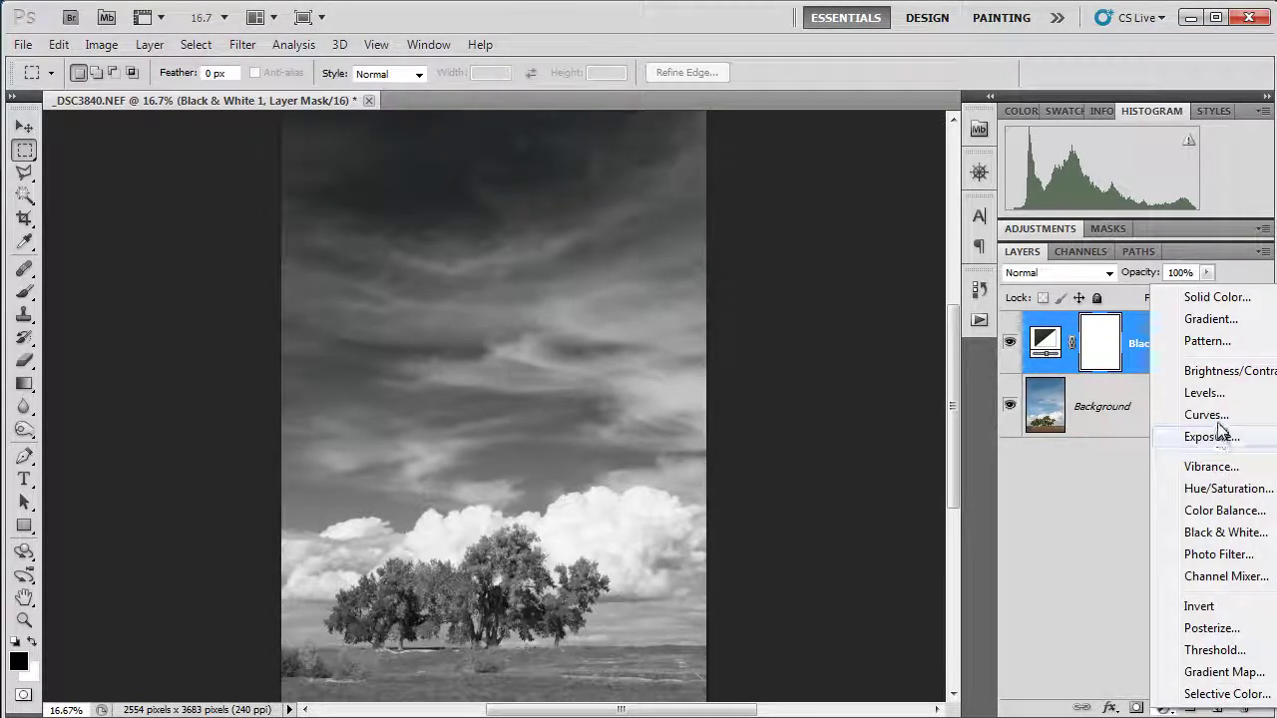
click(1216, 419)
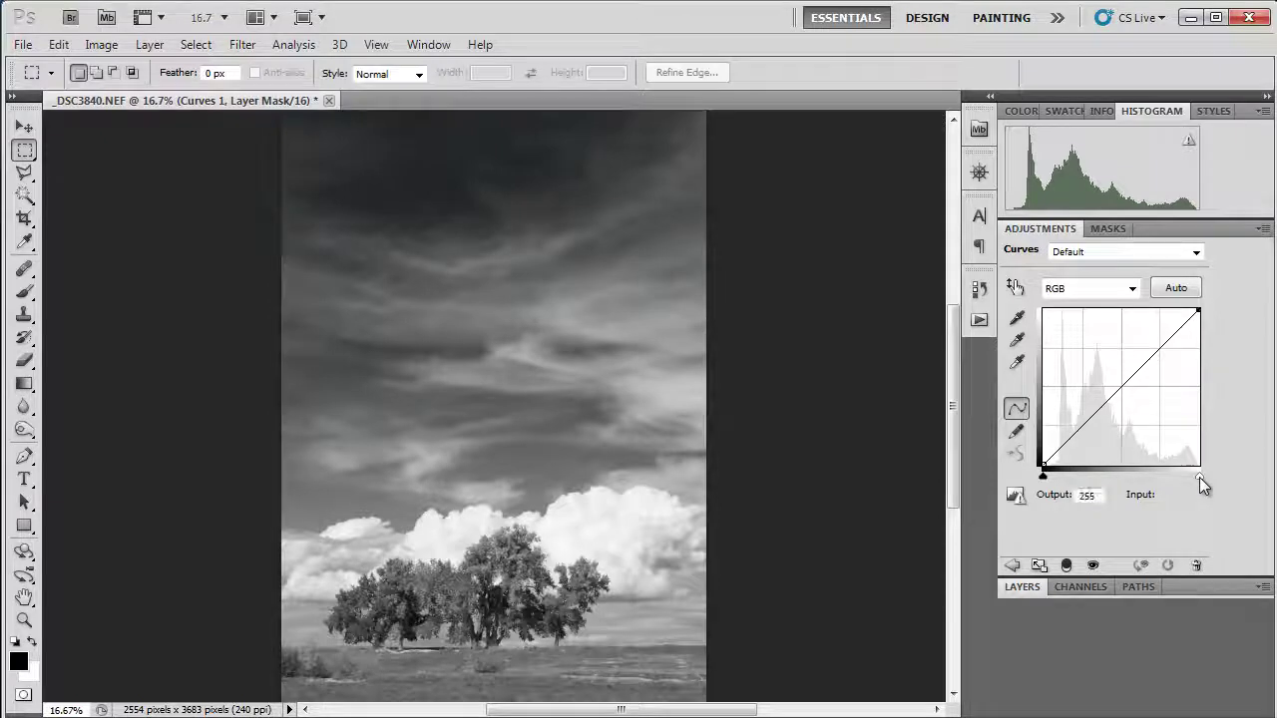
drag(1199, 478, 1167, 476)
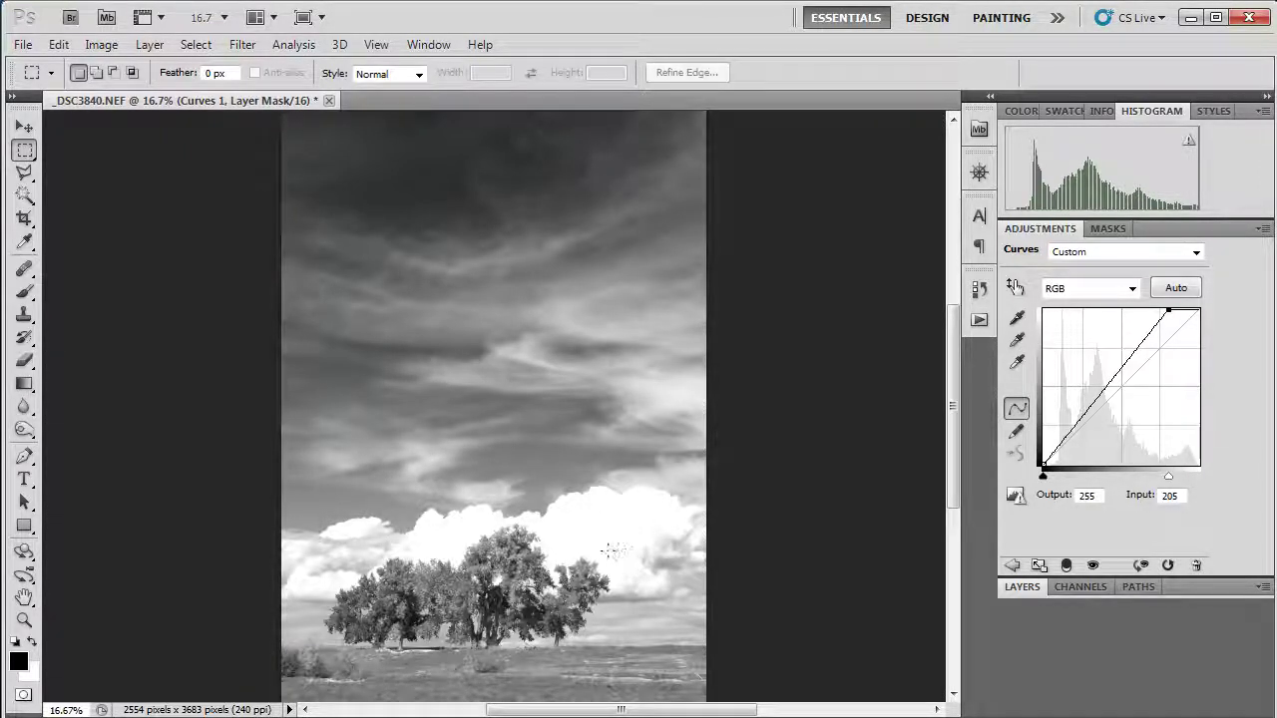
Fill the Curves 1 mask with a vertical white-to-black linear gradient that keeps the brightening on the sky and off the lower clouds and trees
click(1021, 586)
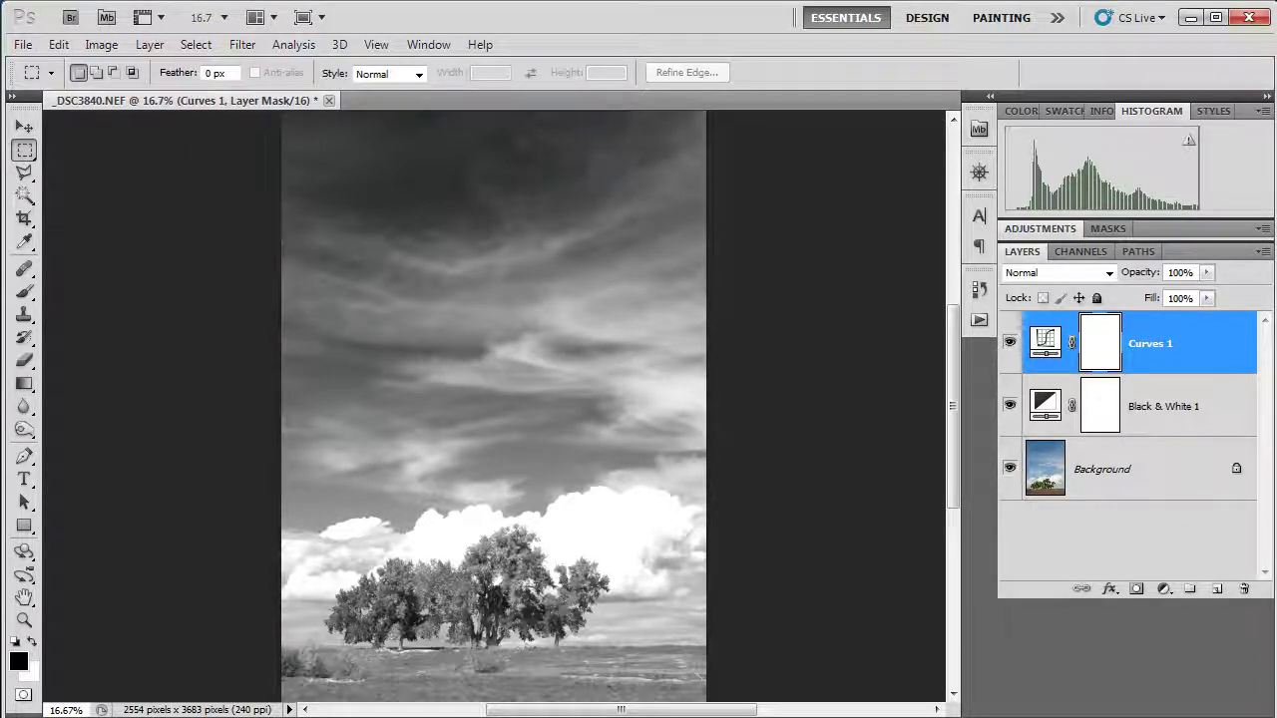
key(g)
key(x)
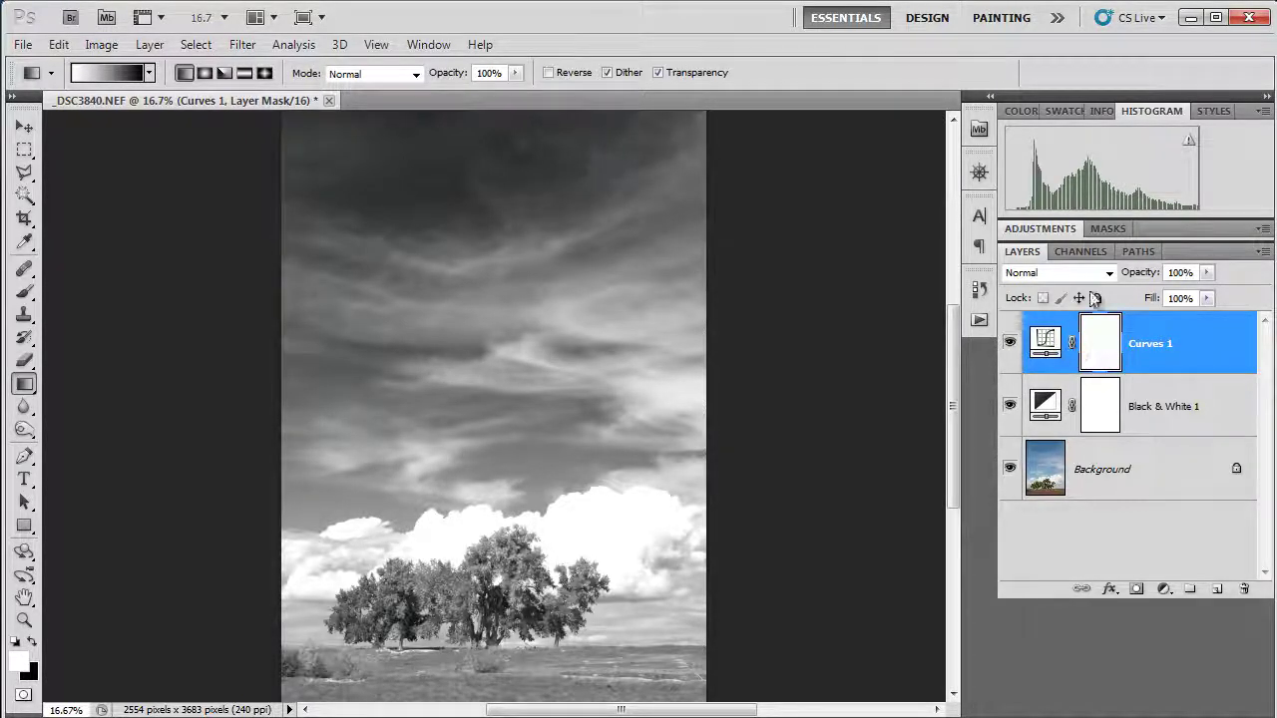
click(1191, 144)
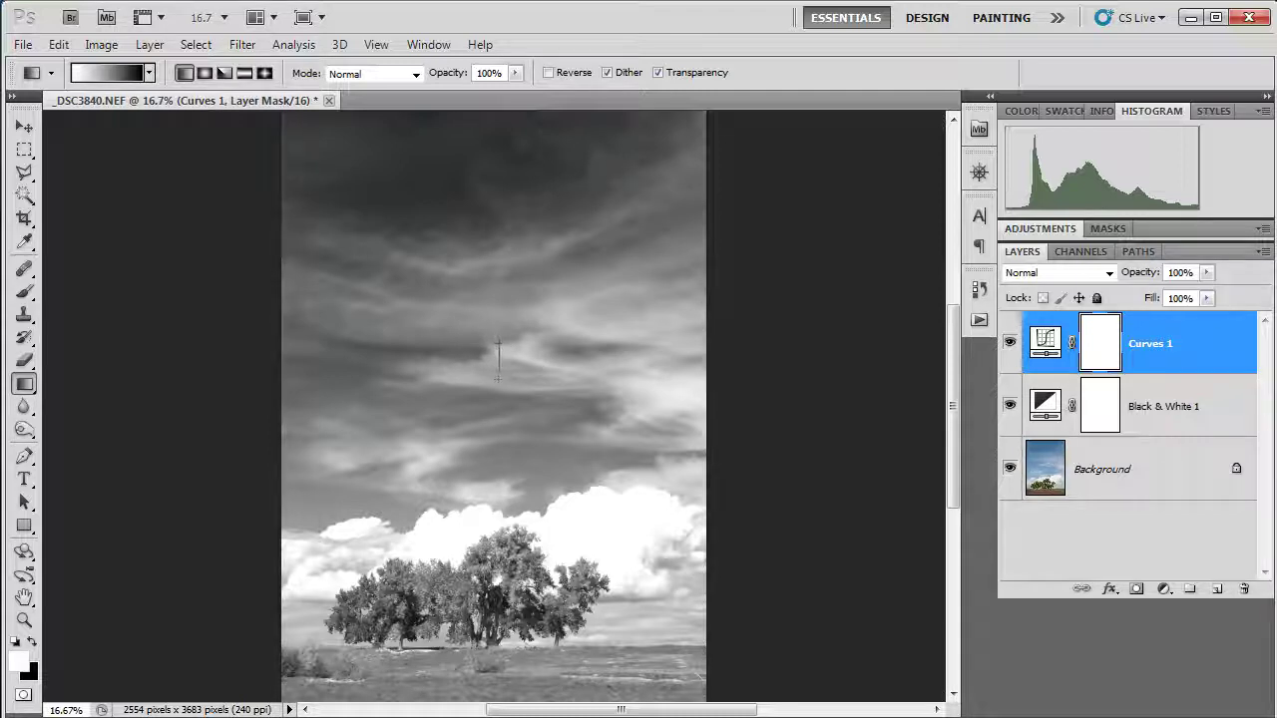
drag(491, 508, 499, 542)
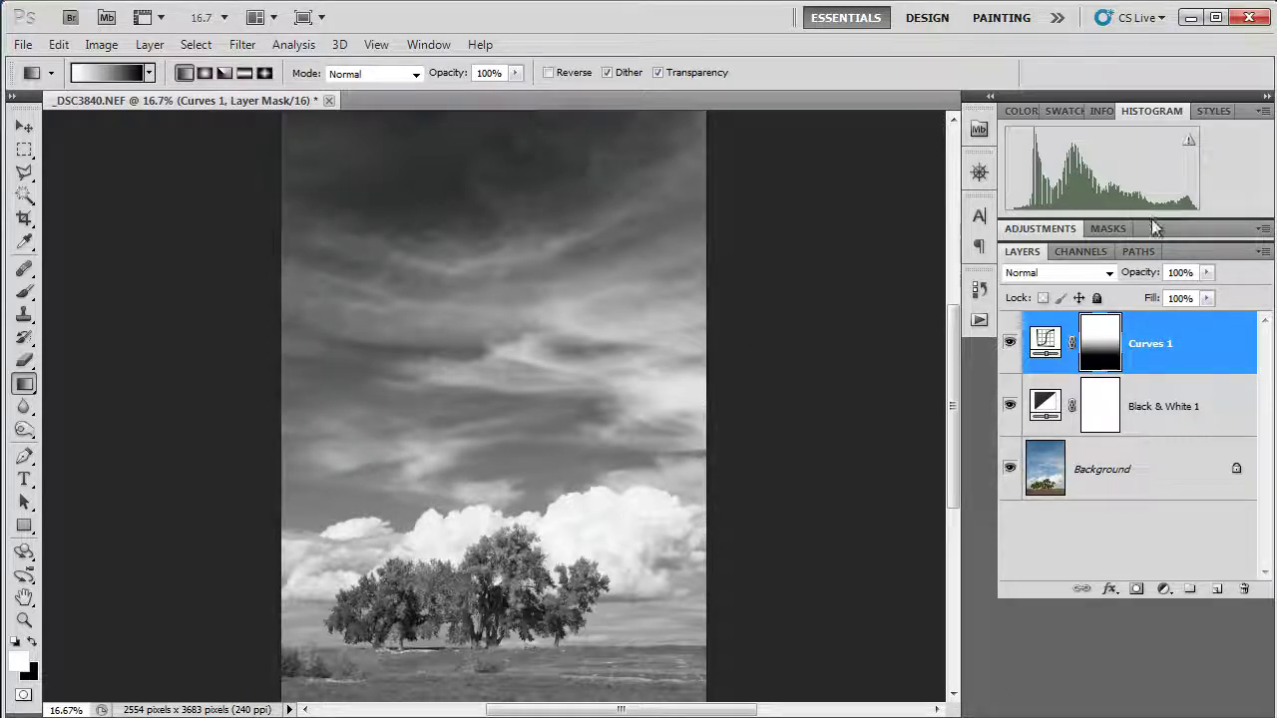
click(1190, 142)
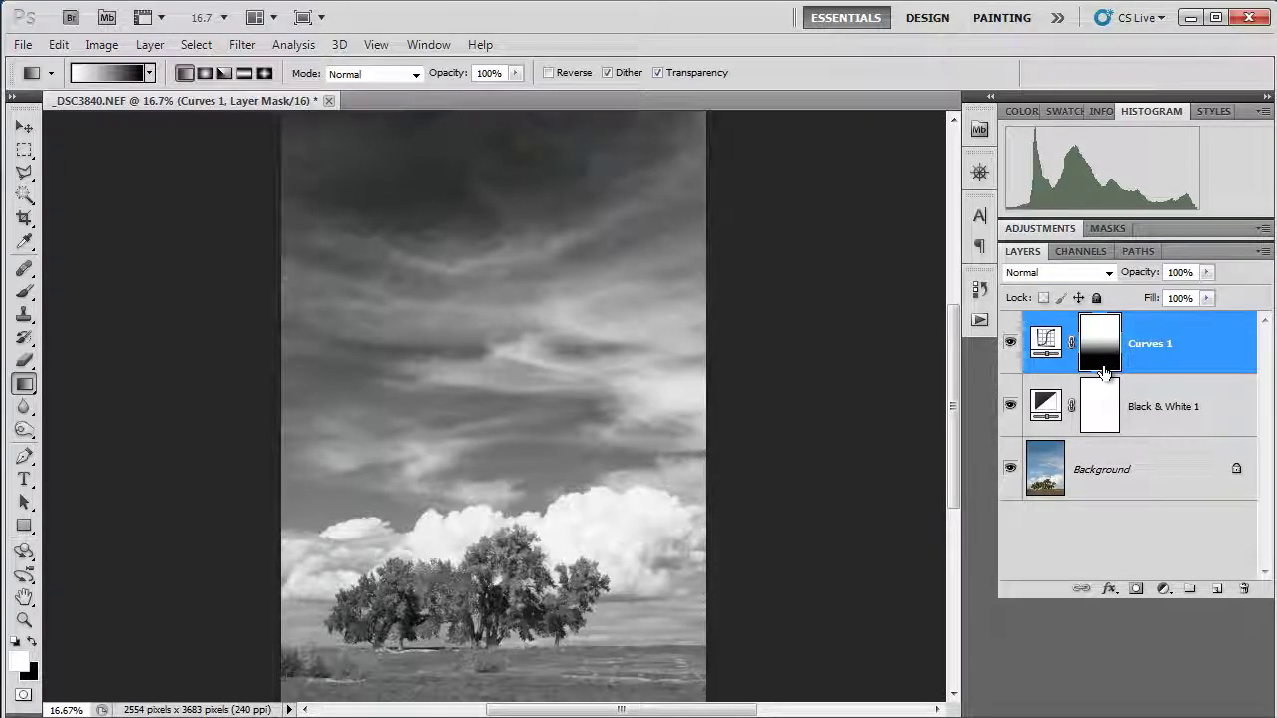
Add a shadow point at input 73, output 65 to the Curves 1 curve, and switch back to the Rectangular Marquee tool
click(1050, 344)
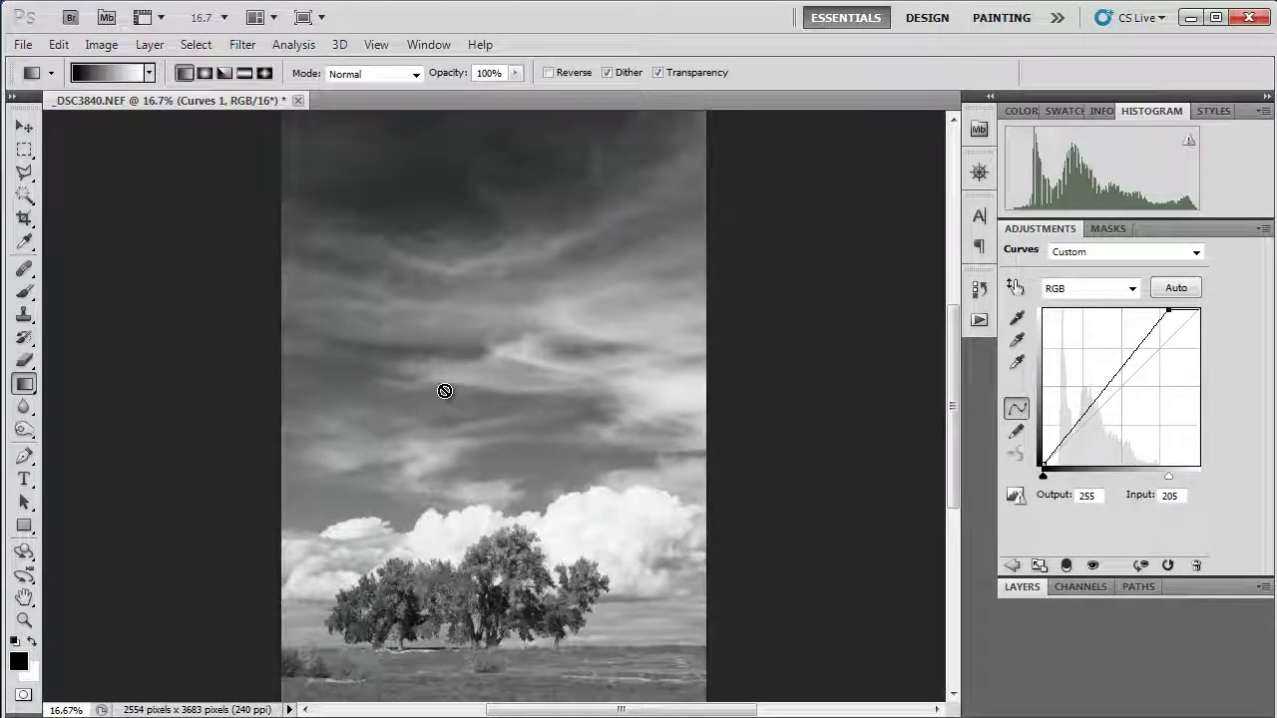
click(1082, 417)
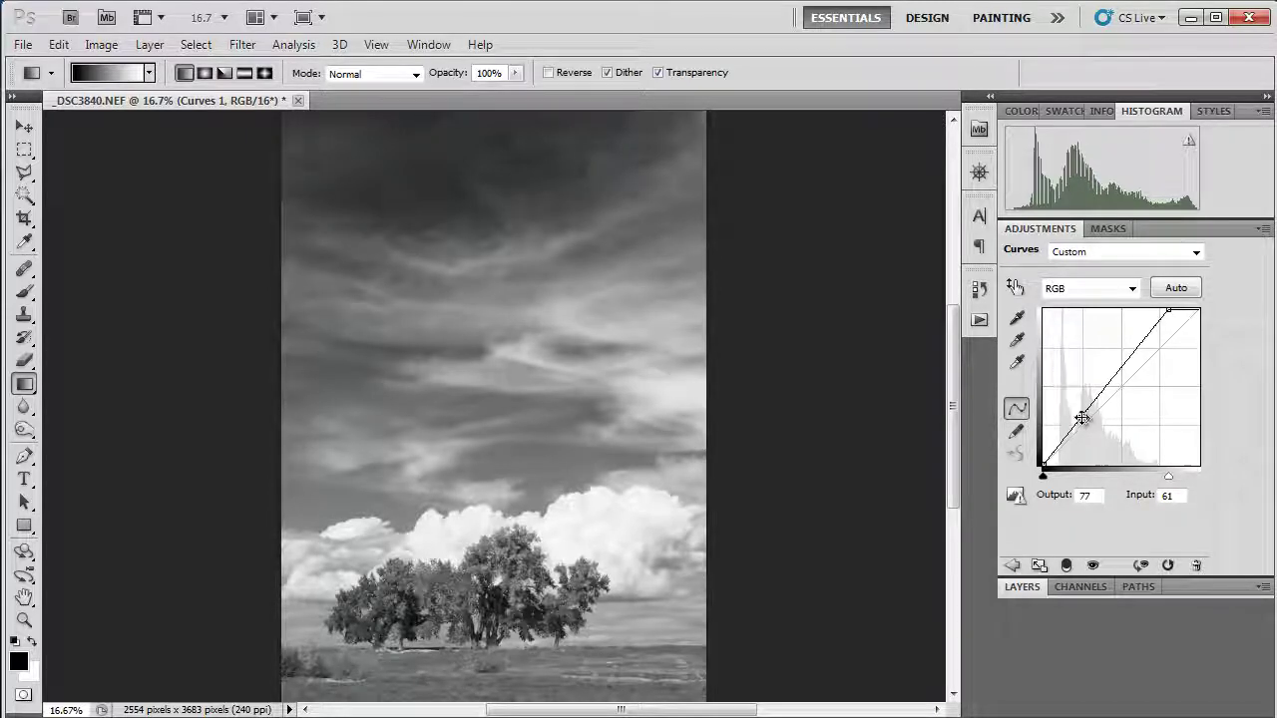
drag(1082, 417, 1089, 424)
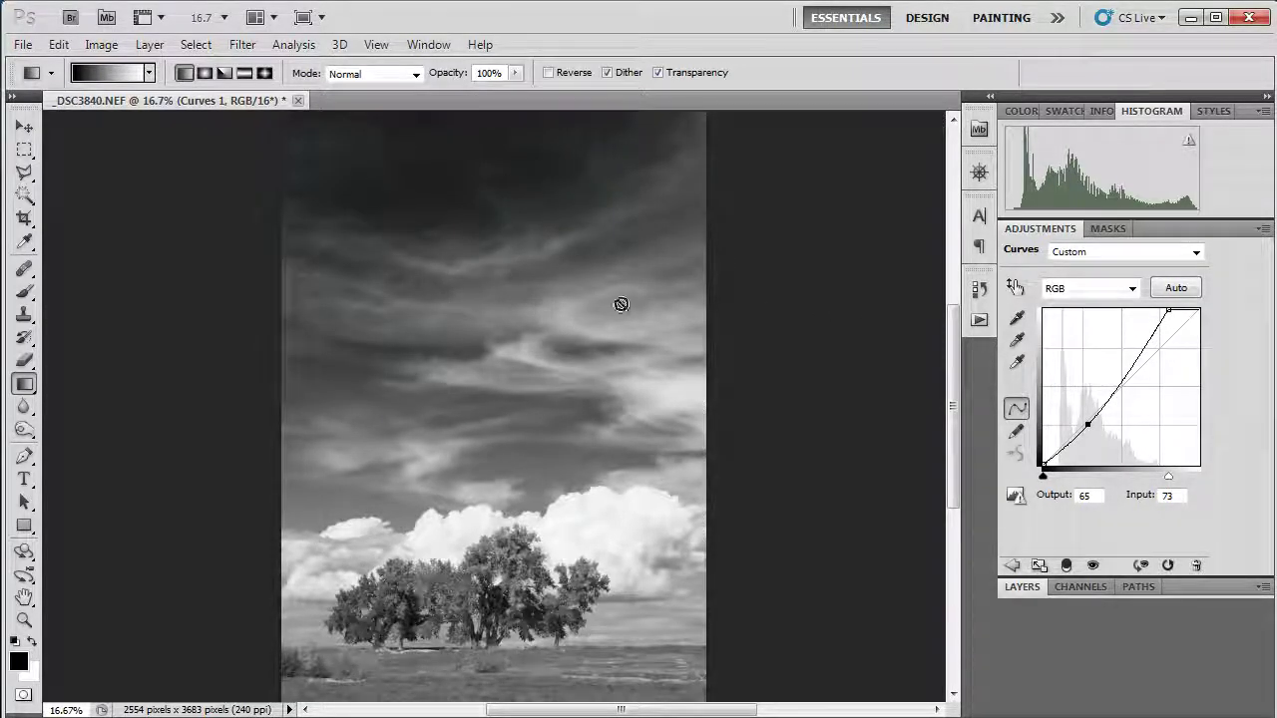
click(24, 149)
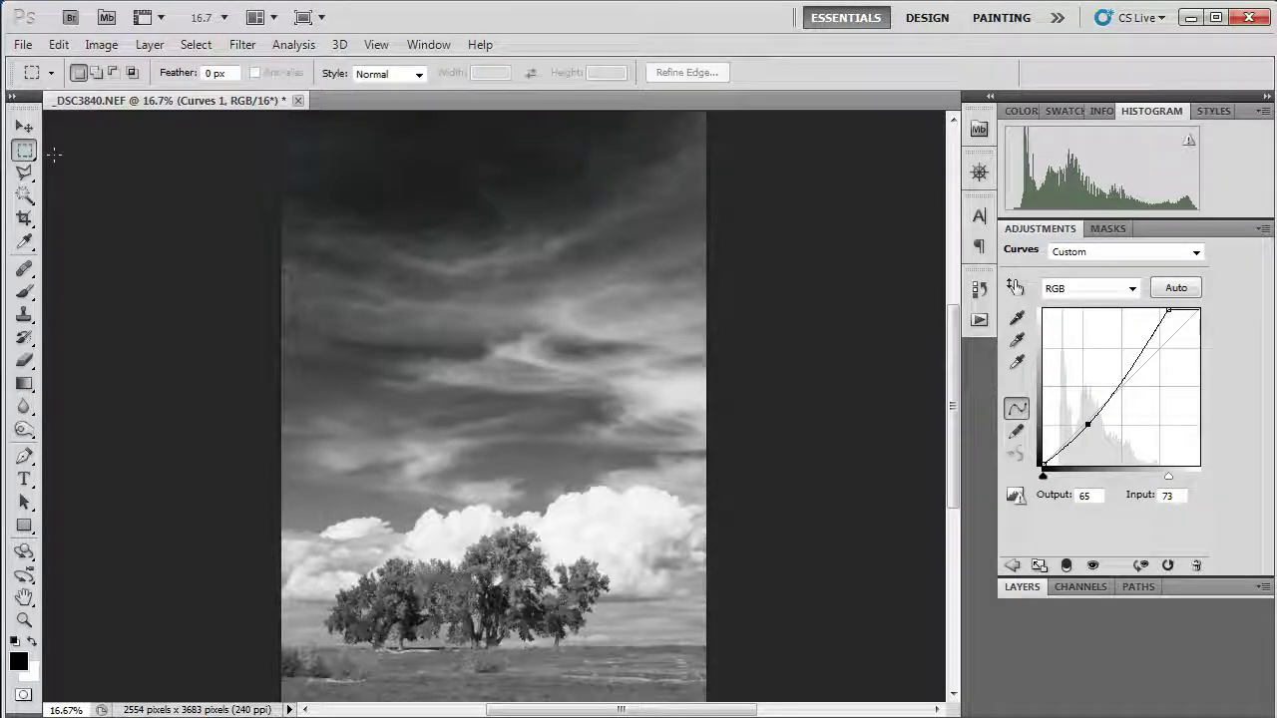
Add a highlight point at input 145, output 169 to the curve and adjust the shadow point to input 71, output 67
drag(1136, 364, 1133, 363)
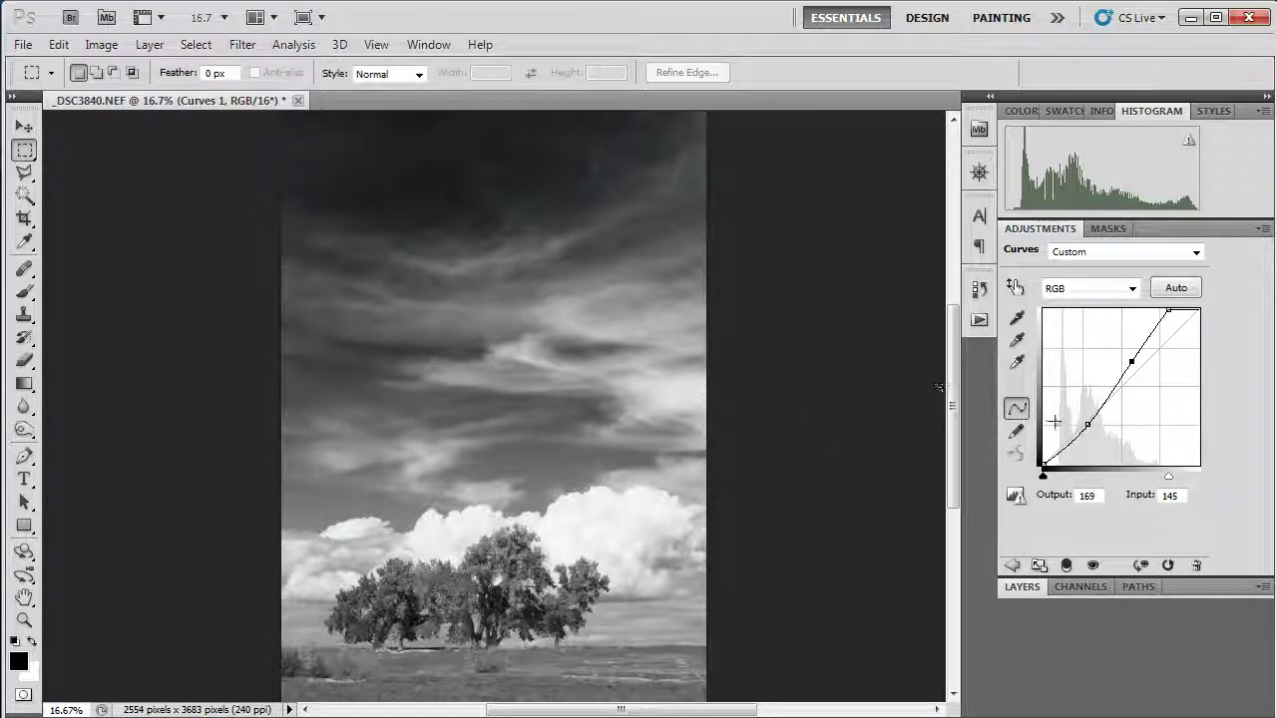
click(1086, 425)
drag(1087, 425, 1085, 423)
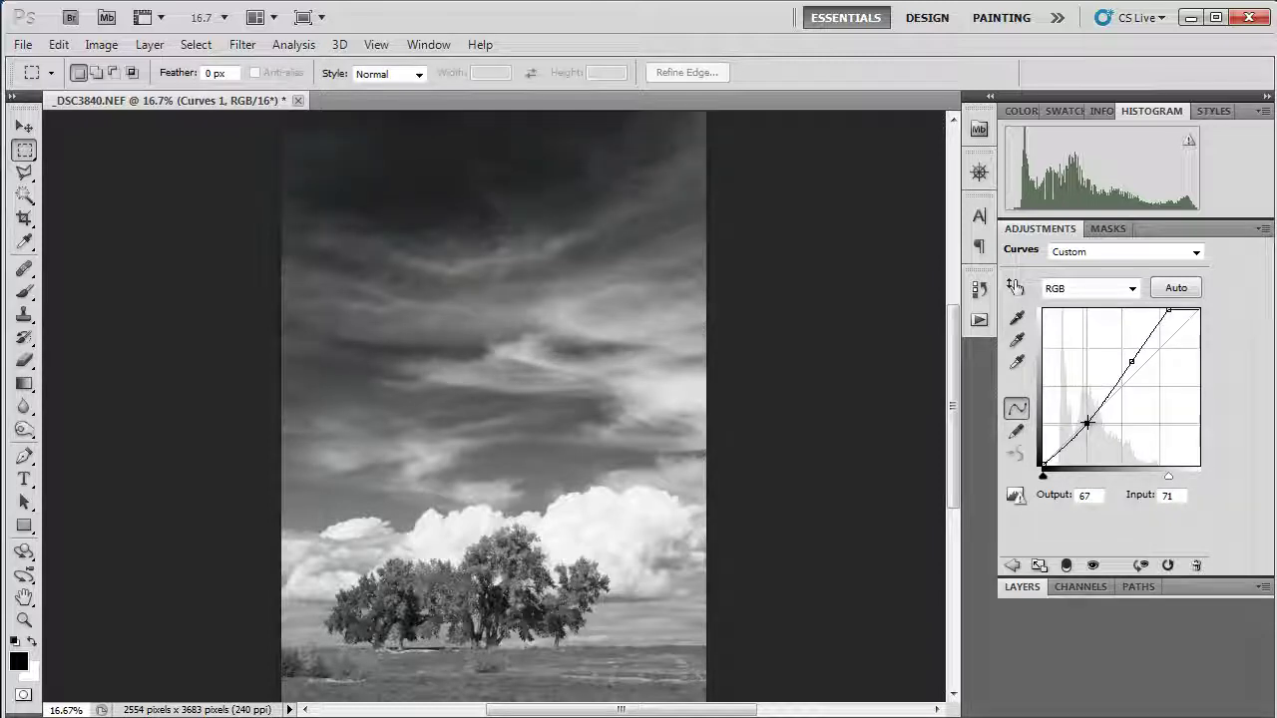